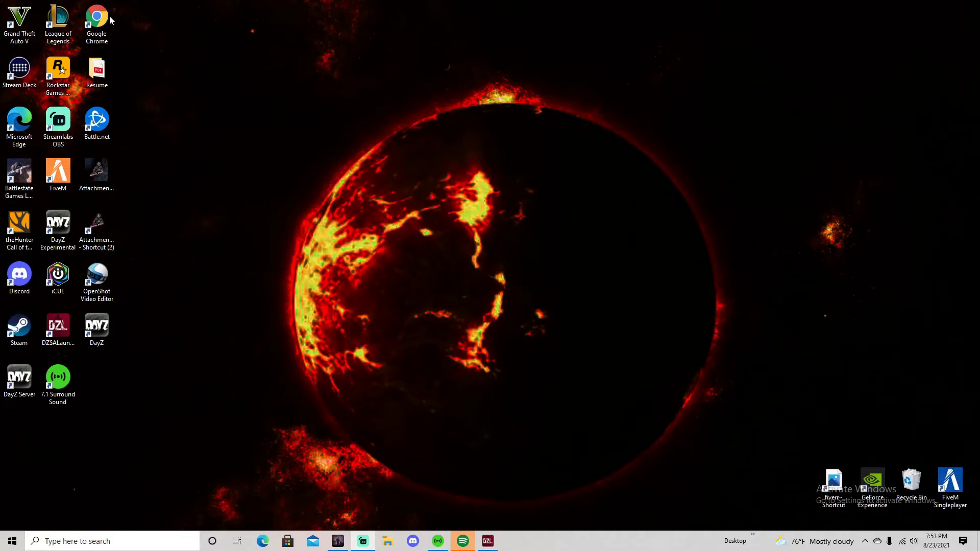
# Search Google for Canva, open its official site, dismiss the rewards offer and choose the free version
pyautogui.click(477, 255)
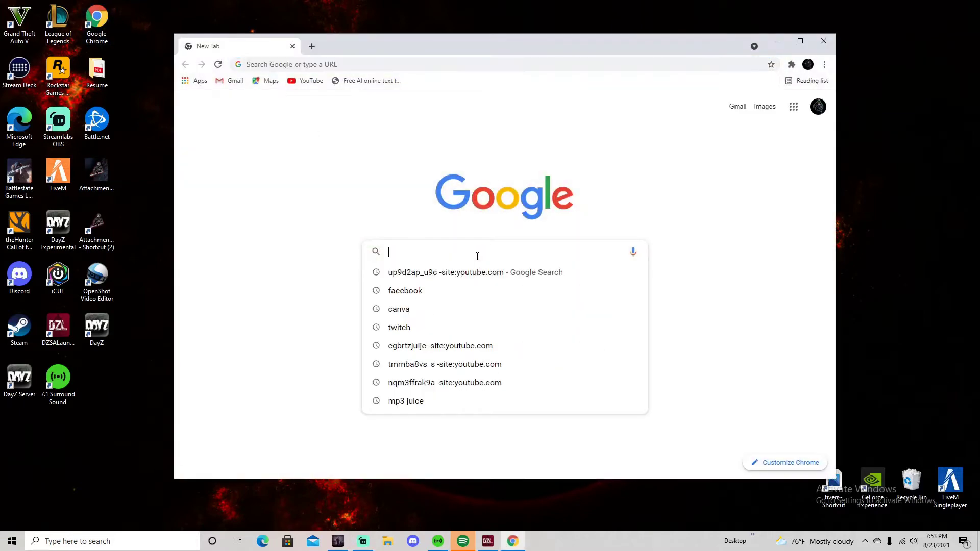
pyautogui.click(422, 310)
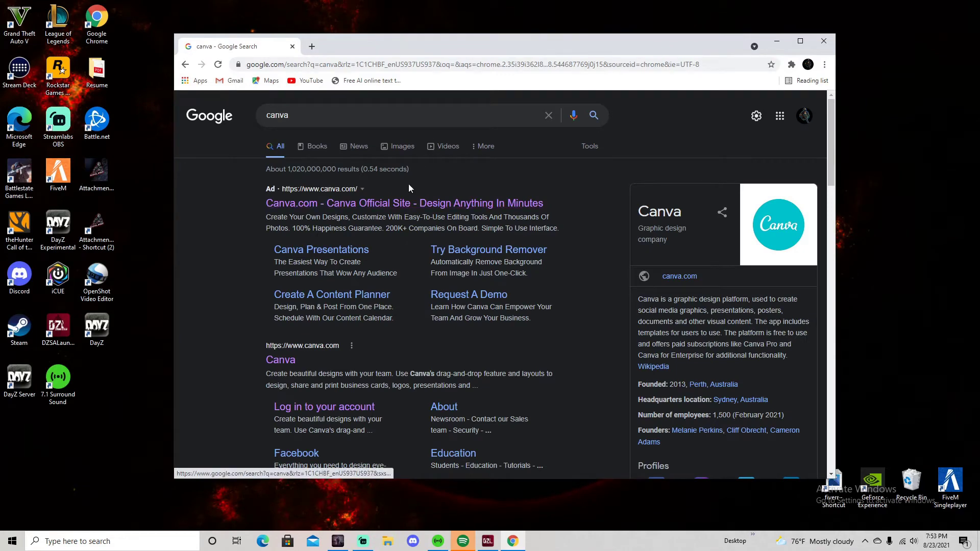
pyautogui.click(411, 202)
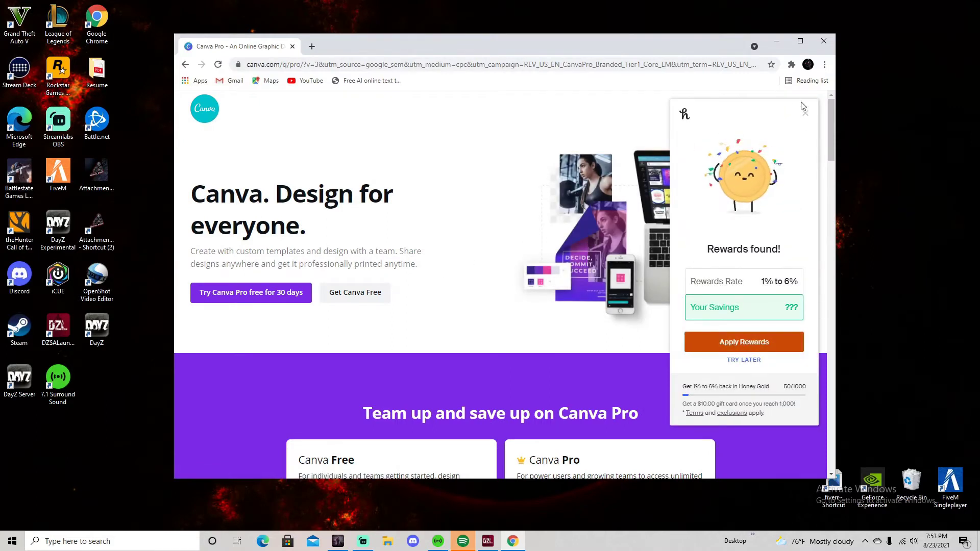
pyautogui.click(806, 113)
pyautogui.click(354, 291)
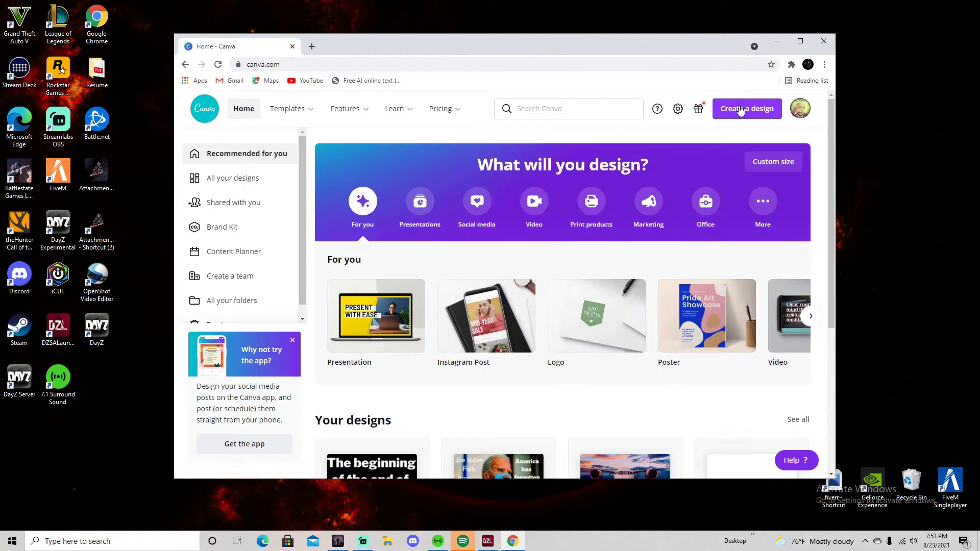
# Search the design types for "youtuber" and create a blank YouTube Thumbnail design
pyautogui.click(740, 110)
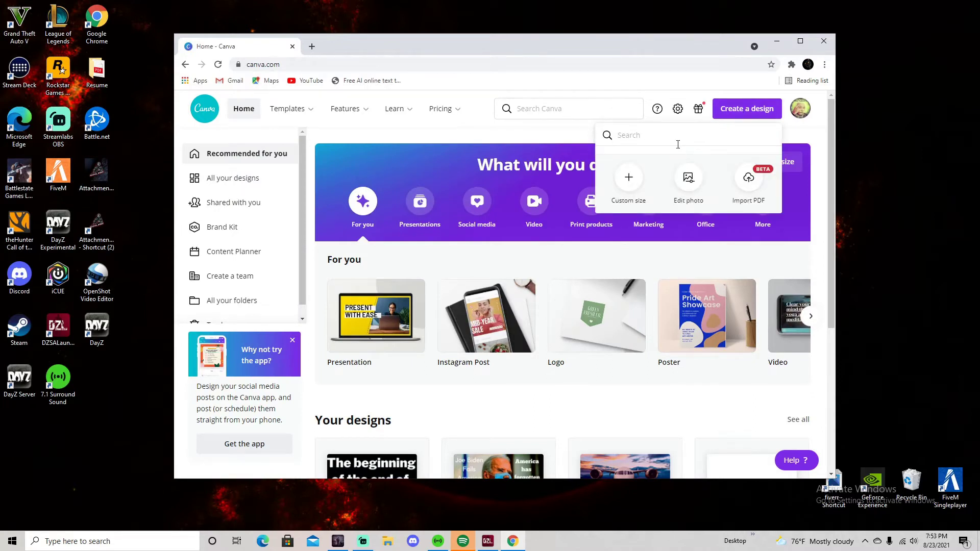
pyautogui.write('youtuber')
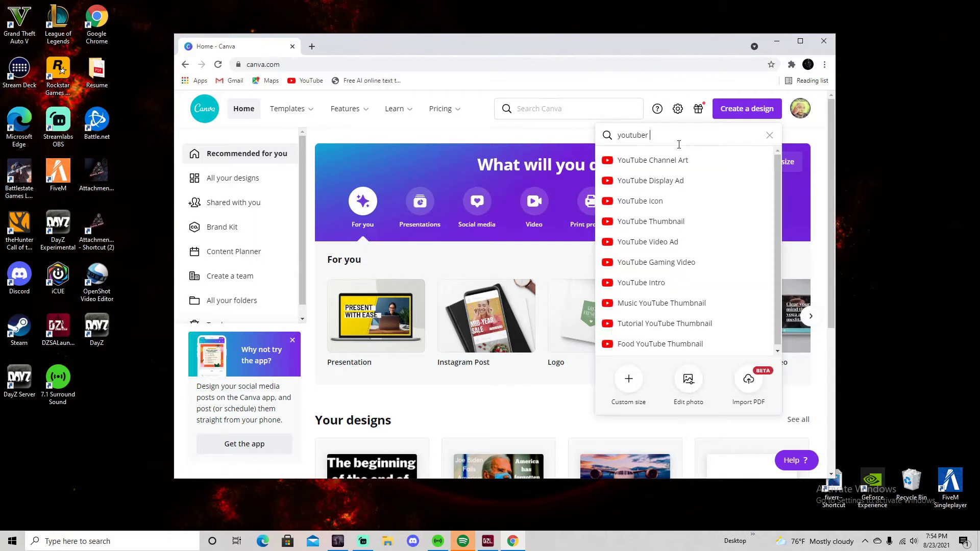
pyautogui.click(663, 216)
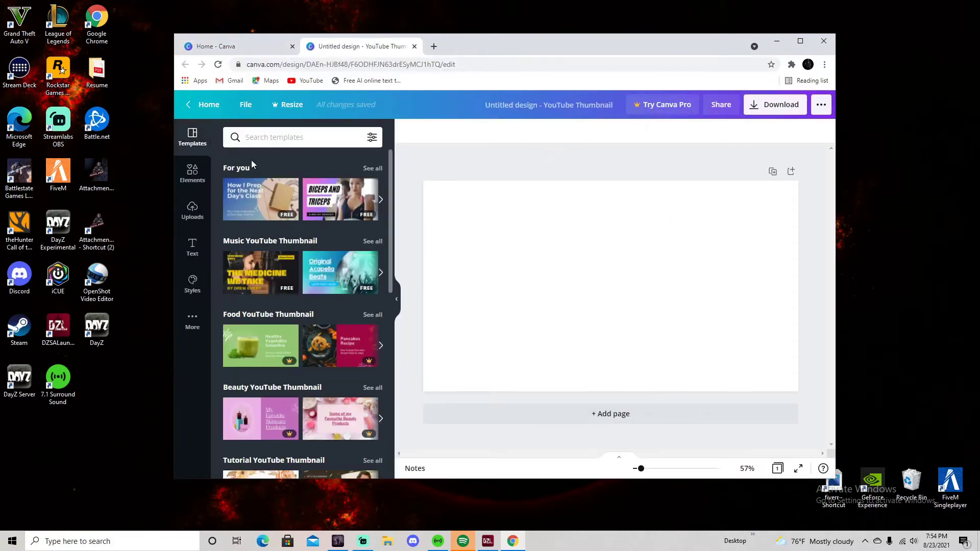
# Browse the templates and uploads, and add the recently used front-view airplane photo over teal water to the page
pyautogui.scroll(-2, 284, 242)
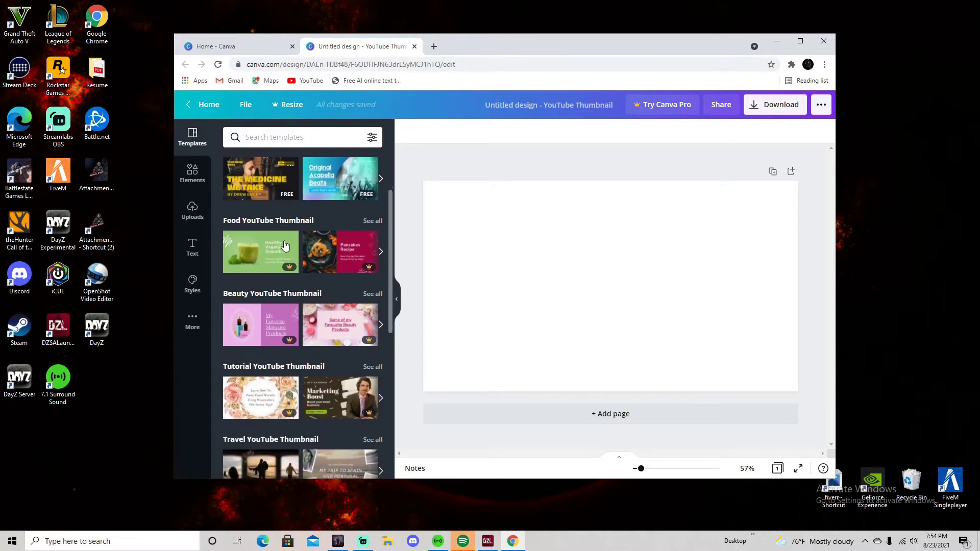
pyautogui.scroll(-7, 284, 245)
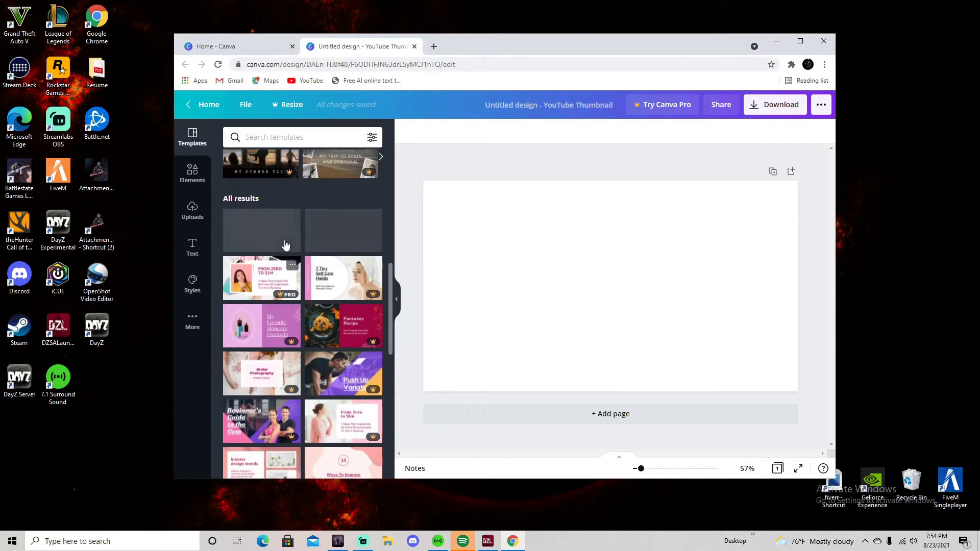
pyautogui.scroll(10, 286, 244)
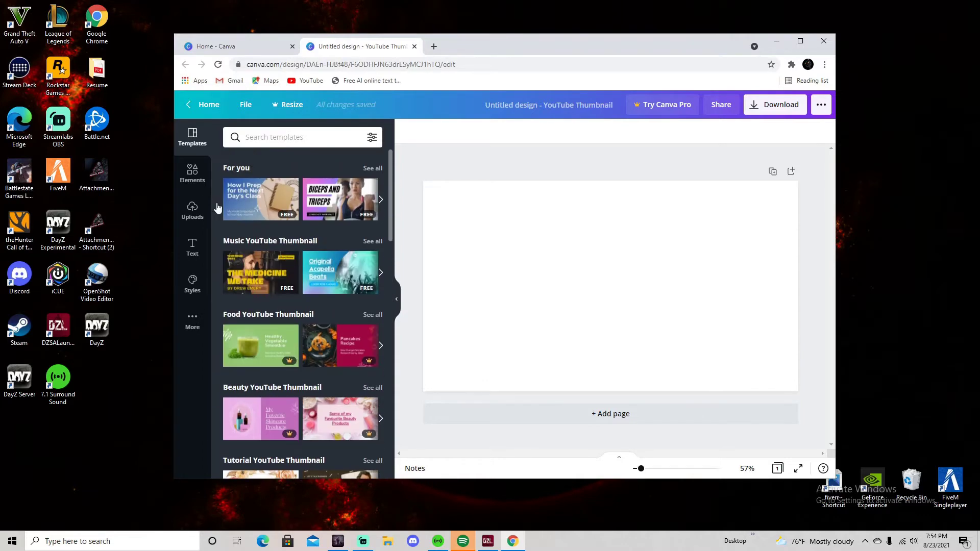
pyautogui.click(194, 214)
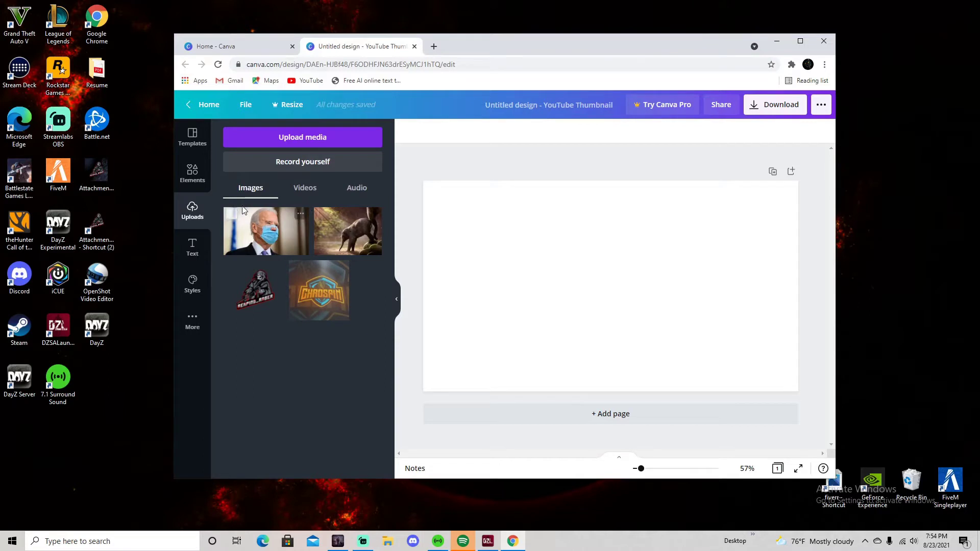
pyautogui.click(193, 176)
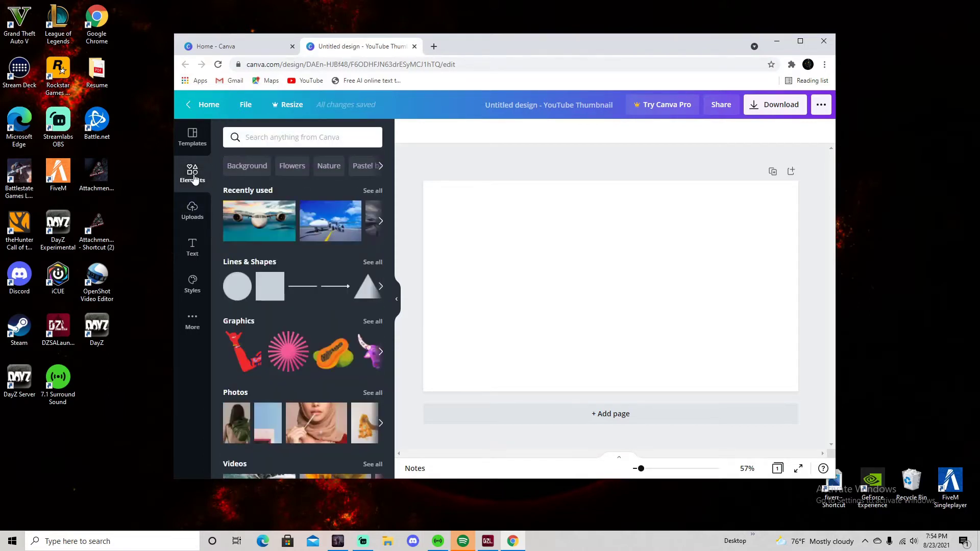
pyautogui.click(265, 225)
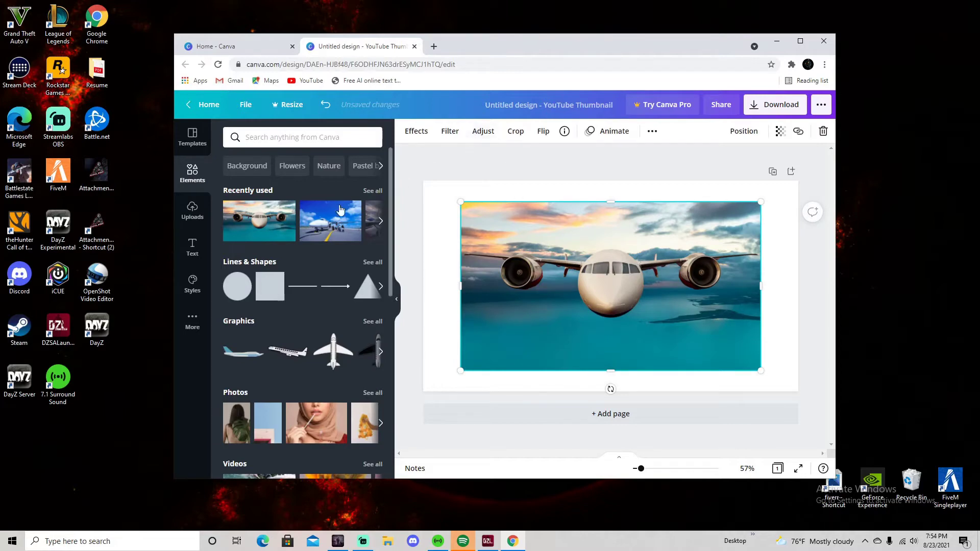
pyautogui.scroll(-5, 317, 278)
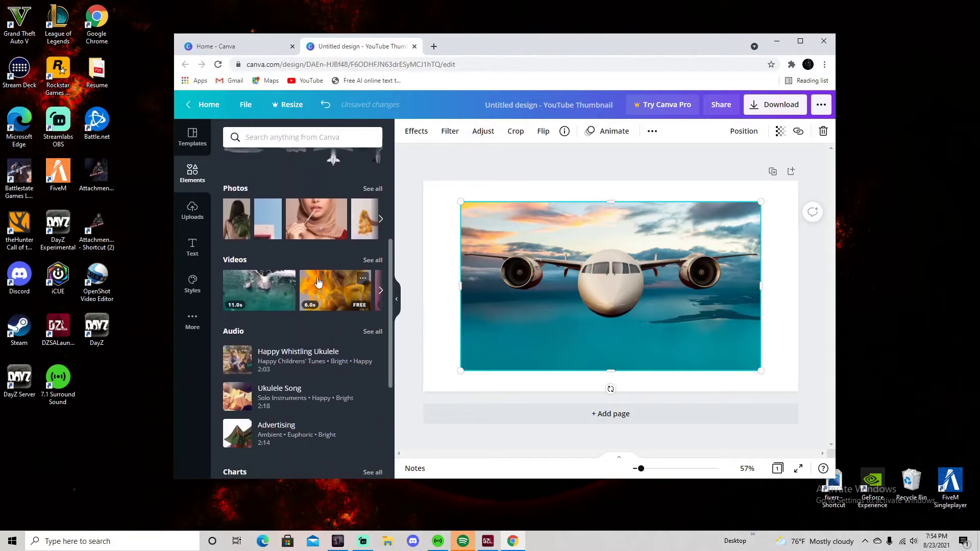
pyautogui.scroll(-2, 317, 282)
pyautogui.scroll(7, 317, 283)
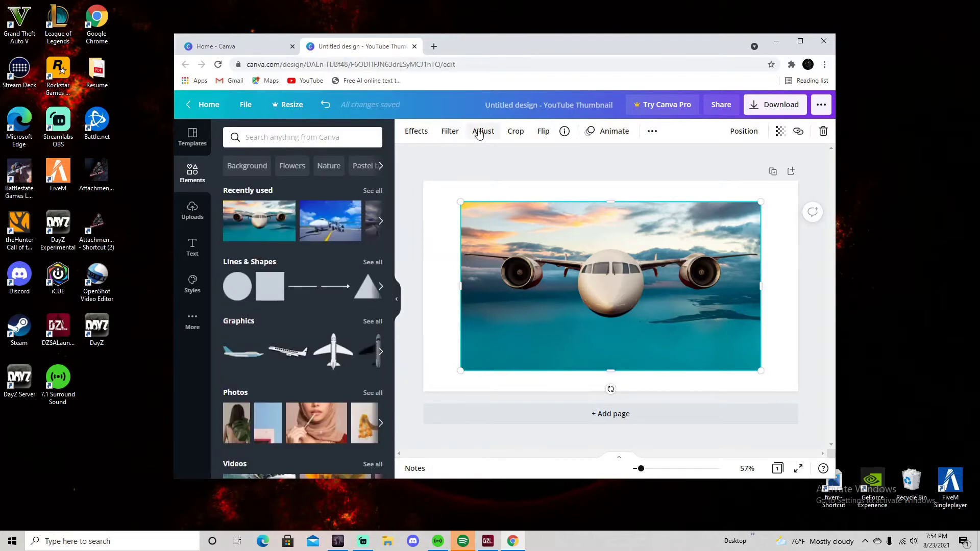
pyautogui.click(458, 134)
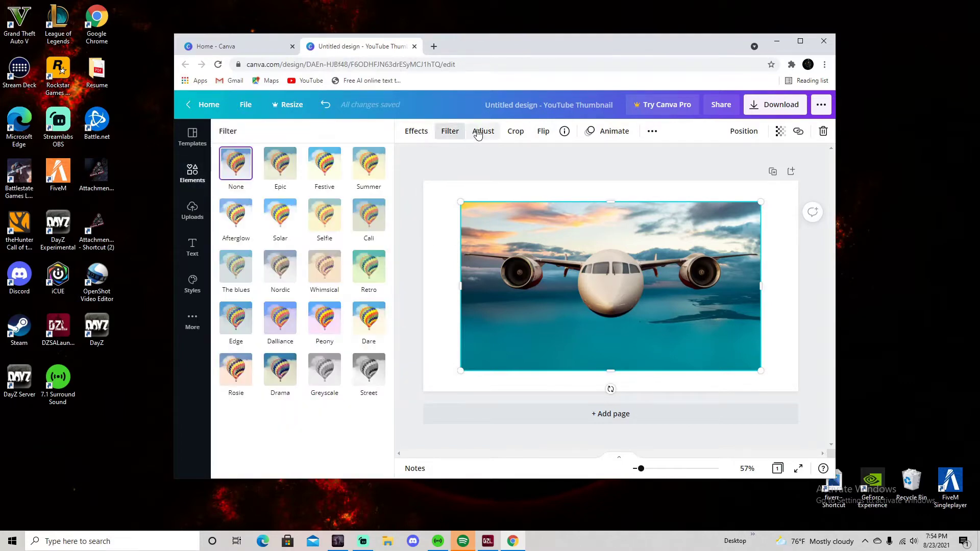
# Adjust the airplane photo to brightness -55, contrast 35, saturation 52 and tint 77
pyautogui.click(479, 132)
pyautogui.moveTo(311, 156); pyautogui.dragTo(333, 202)
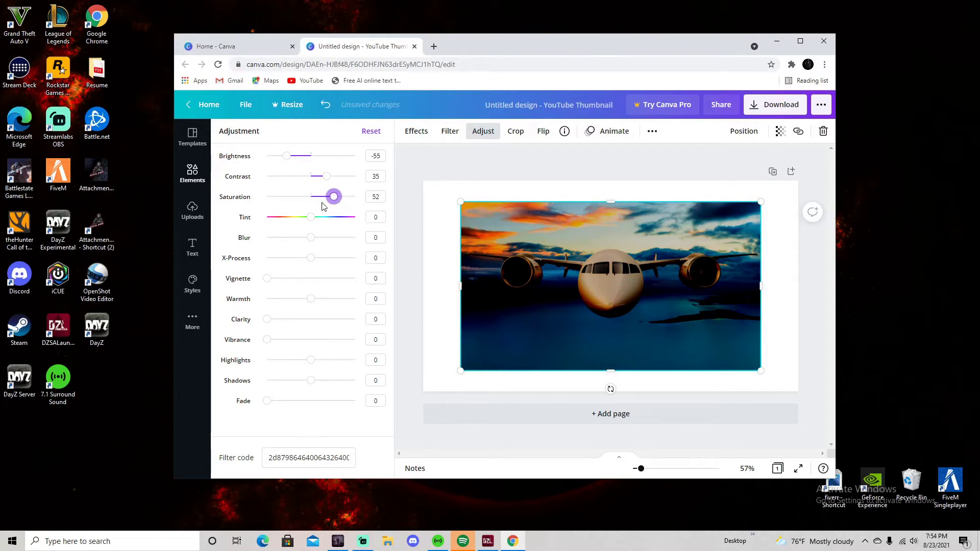
pyautogui.click(312, 218)
pyautogui.moveTo(310, 220); pyautogui.dragTo(346, 218)
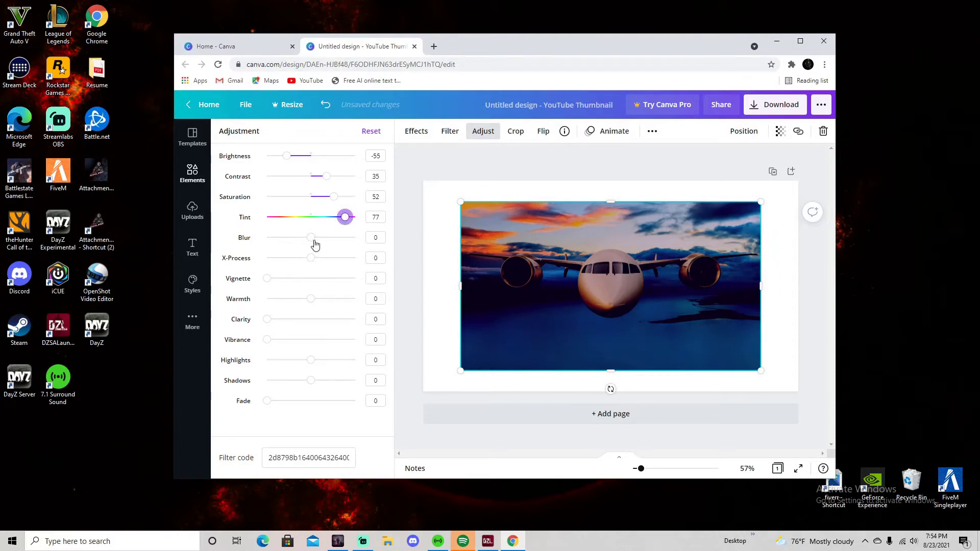
# Keep the photo's blur at 0 and set its X-Process to 26 and warmth to 61
pyautogui.moveTo(314, 241)
pyautogui.mouseDown()
pyautogui.moveTo(281, 243)
pyautogui.moveTo(334, 249)
pyautogui.moveTo(248, 255)
pyautogui.moveTo(292, 241)
pyautogui.moveTo(310, 249)
pyautogui.mouseUp()
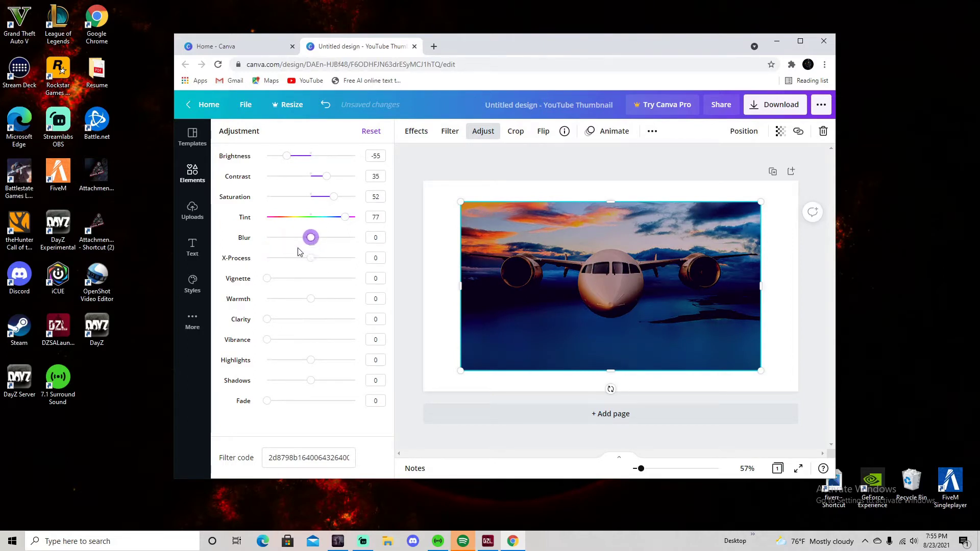
pyautogui.moveTo(310, 259)
pyautogui.mouseDown()
pyautogui.moveTo(284, 259)
pyautogui.moveTo(343, 259)
pyautogui.moveTo(322, 262)
pyautogui.mouseUp()
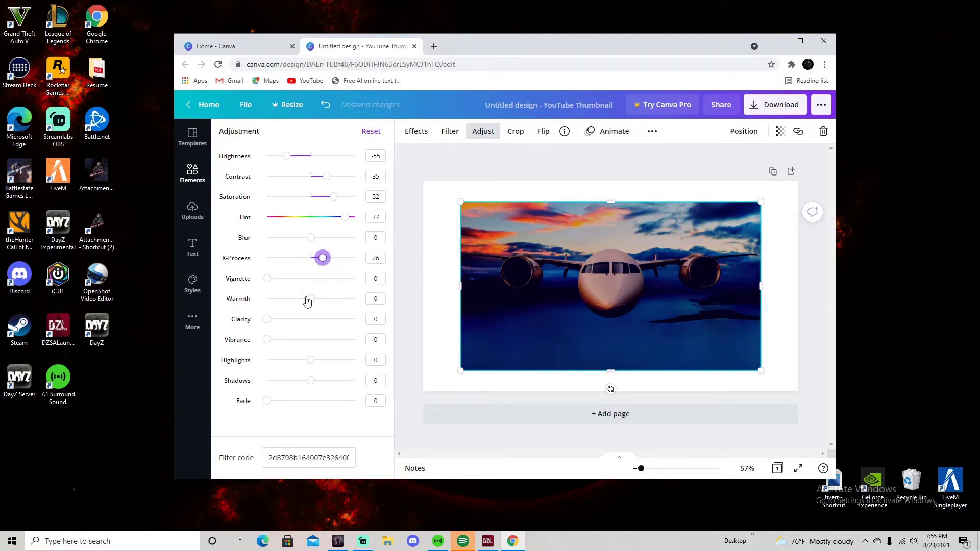
pyautogui.moveTo(312, 303); pyautogui.dragTo(338, 298)
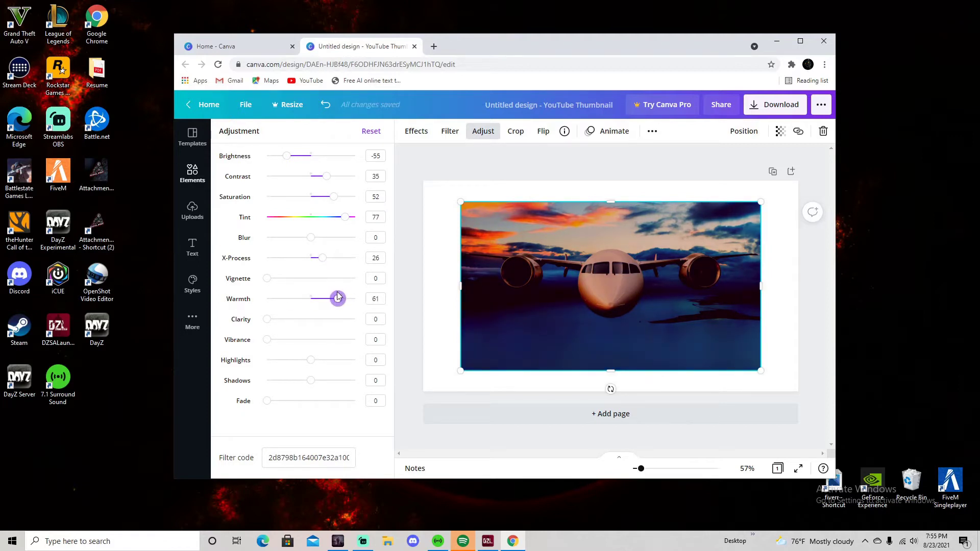
# Set the photo's clarity to 53, vibrance to 56 and shadows to 93, keep fade at 0, and close the adjustments
pyautogui.moveTo(269, 323); pyautogui.dragTo(315, 321)
pyautogui.moveTo(266, 345); pyautogui.dragTo(352, 381)
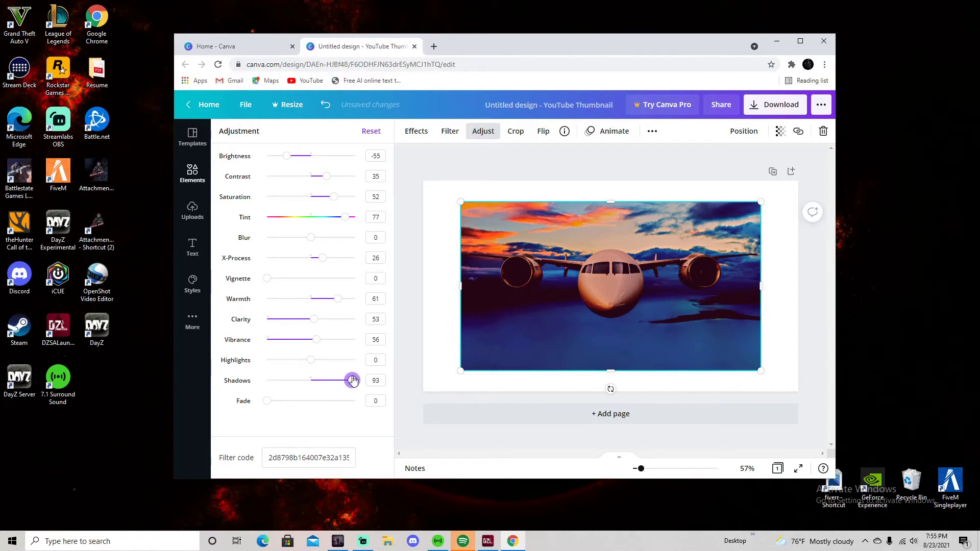
pyautogui.moveTo(269, 403)
pyautogui.mouseDown()
pyautogui.moveTo(312, 400)
pyautogui.moveTo(260, 401)
pyautogui.mouseUp()
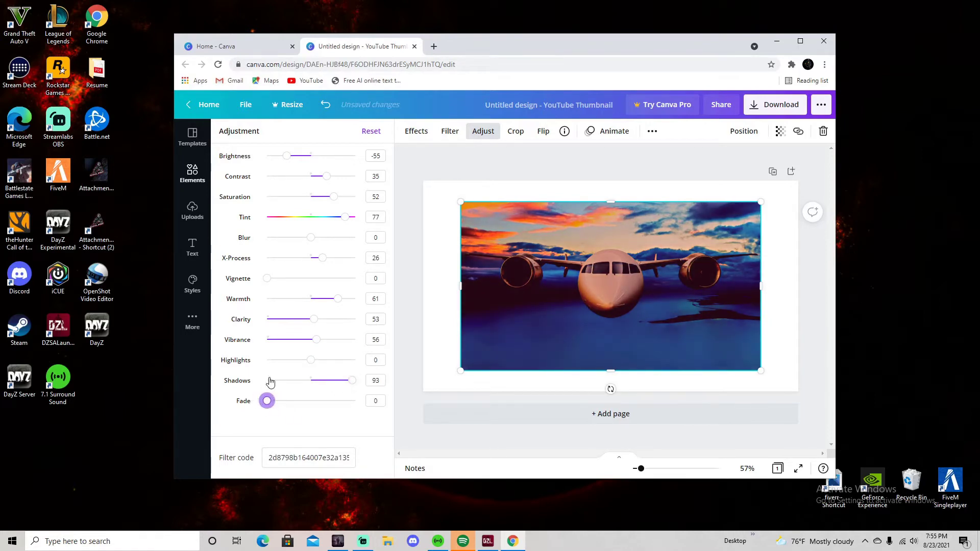
pyautogui.press('Escape')
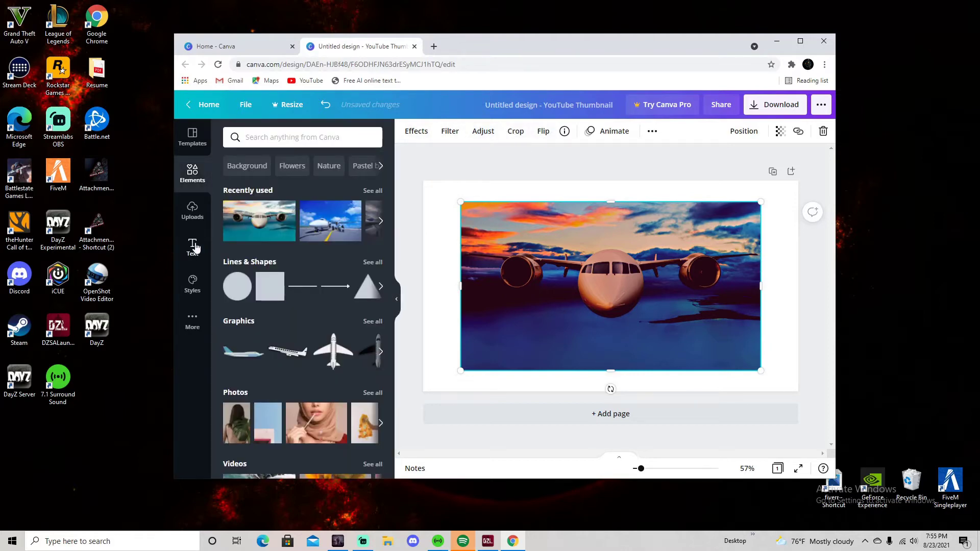
# Browse the style sets and apply the Caveat / Muli Black style with its lilac, pink and orange palette to the page
pyautogui.click(192, 283)
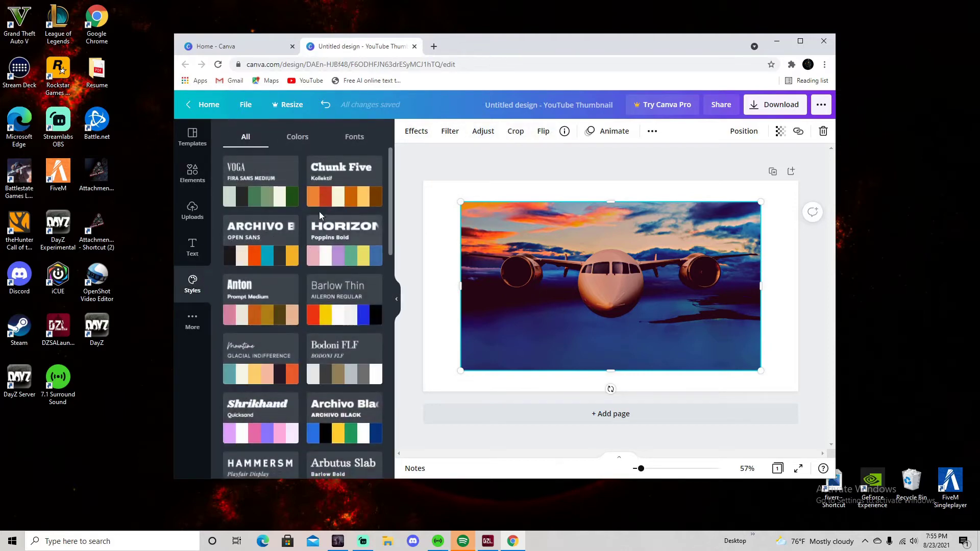
pyautogui.scroll(-1, 320, 210)
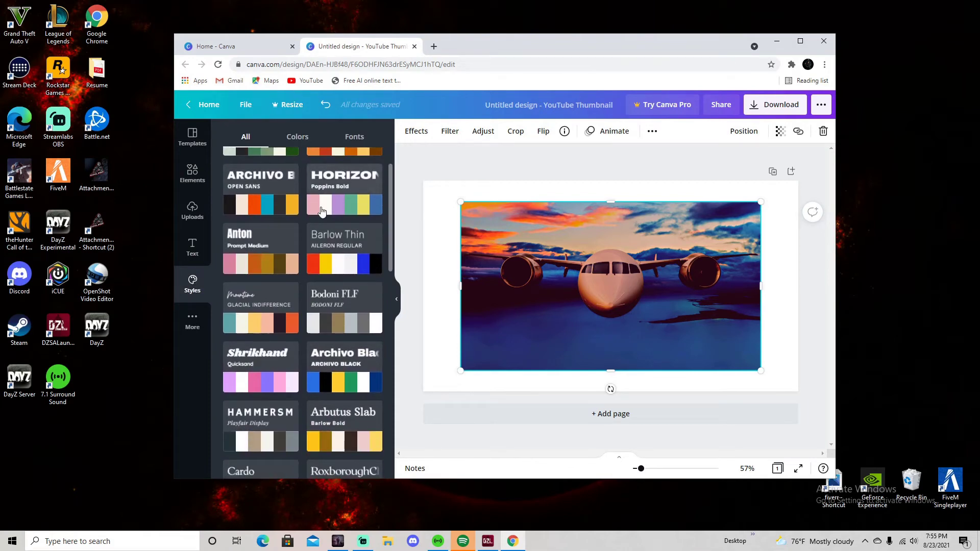
pyautogui.scroll(-1, 321, 211)
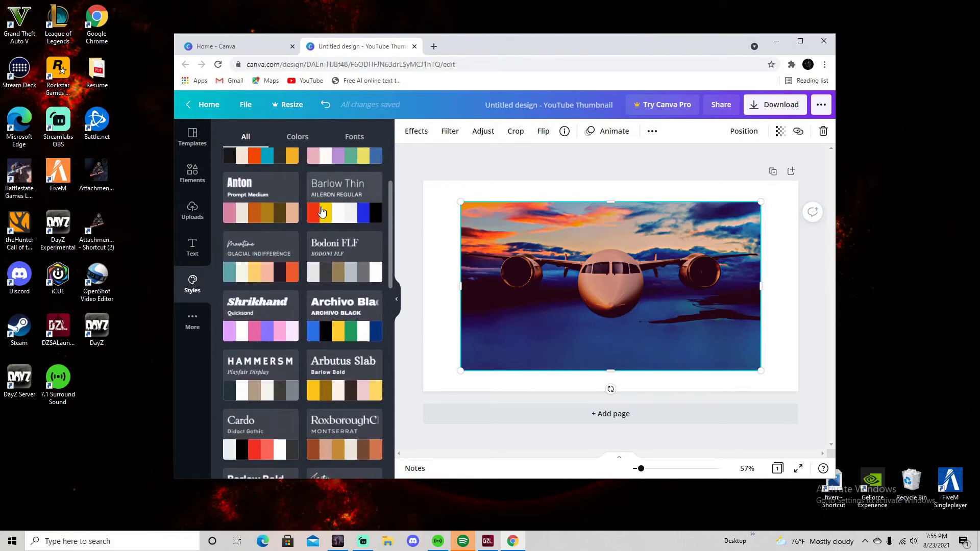
pyautogui.scroll(-4, 321, 211)
pyautogui.scroll(-3, 321, 211)
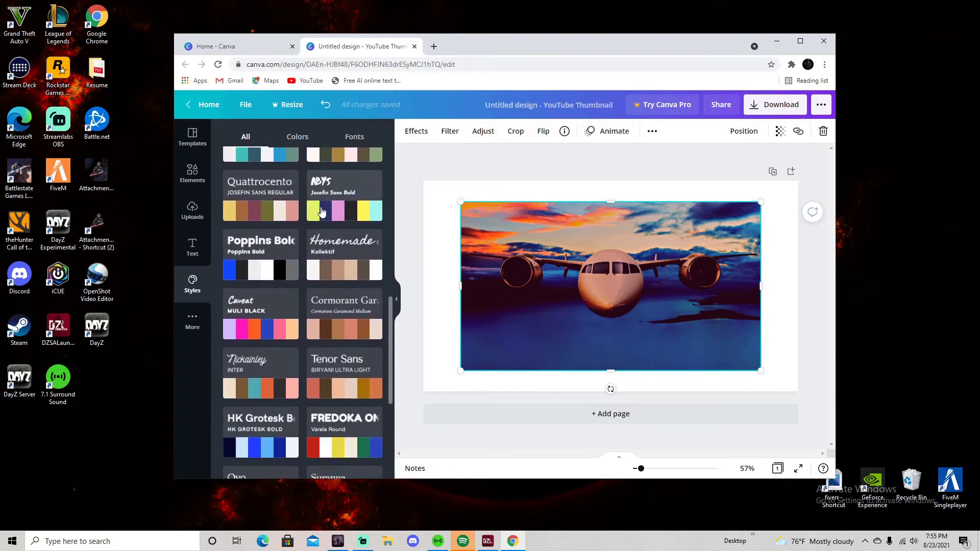
pyautogui.scroll(-2, 321, 211)
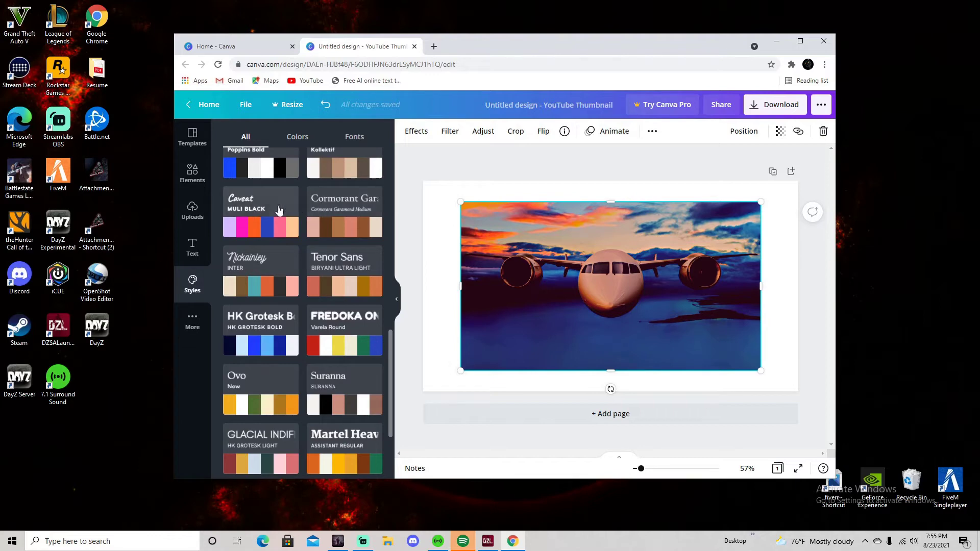
pyautogui.click(263, 209)
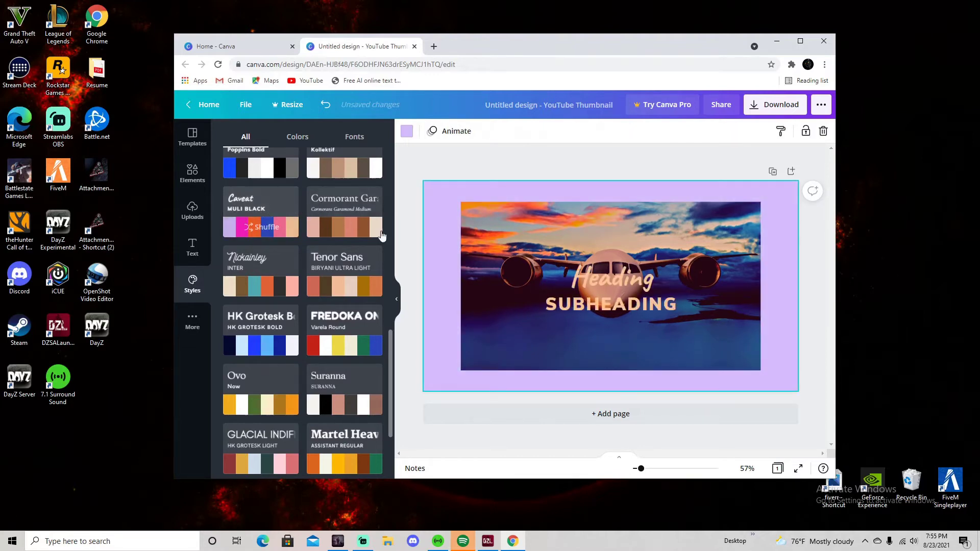
# Move the heading to the photo's upper-left area and replace its text with "How to make better thumbnails on youtube"
pyautogui.moveTo(628, 280); pyautogui.dragTo(537, 228)
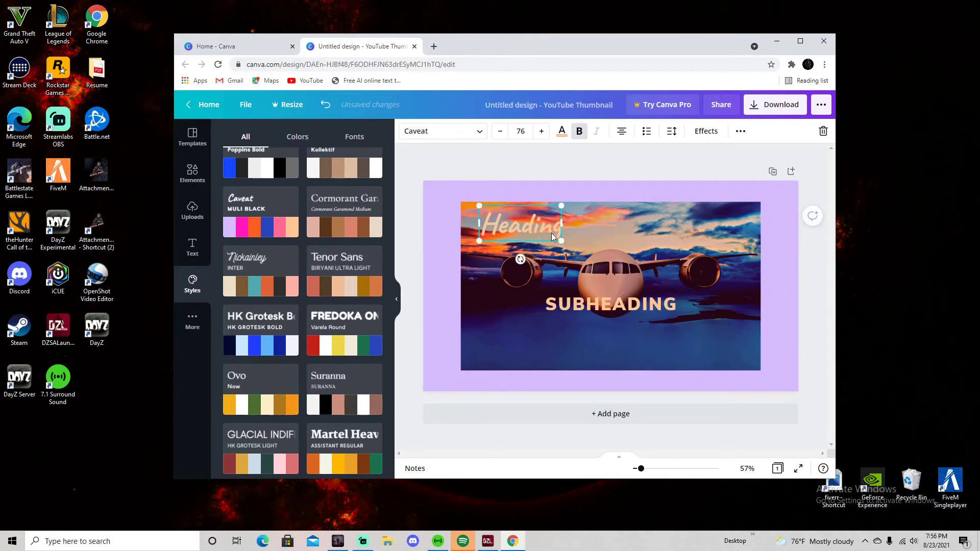
pyautogui.doubleClick(555, 229)
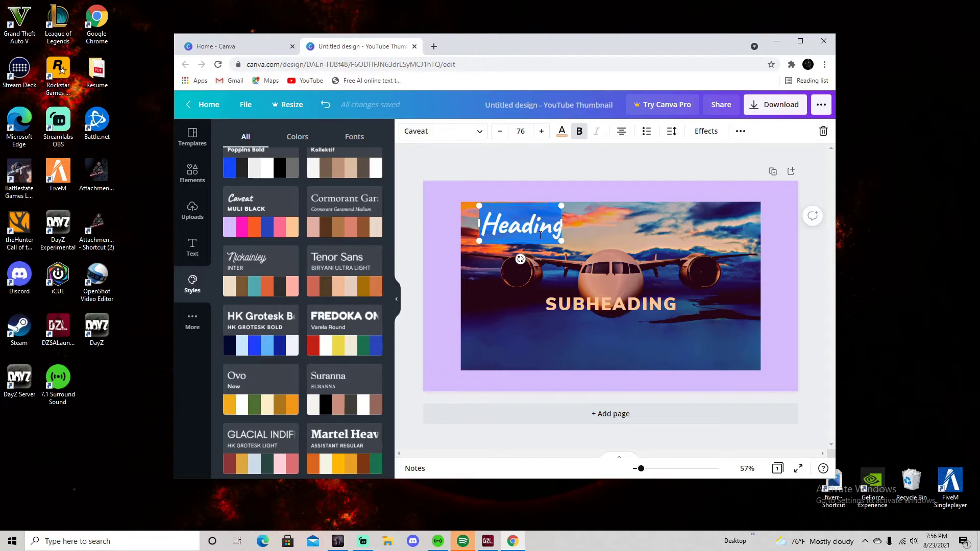
pyautogui.write('How t')
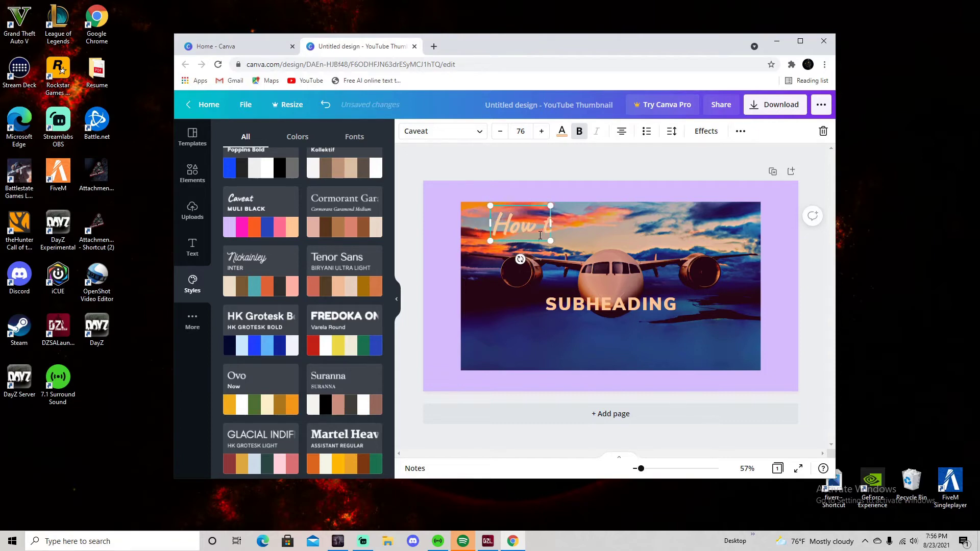
pyautogui.write('o ma')
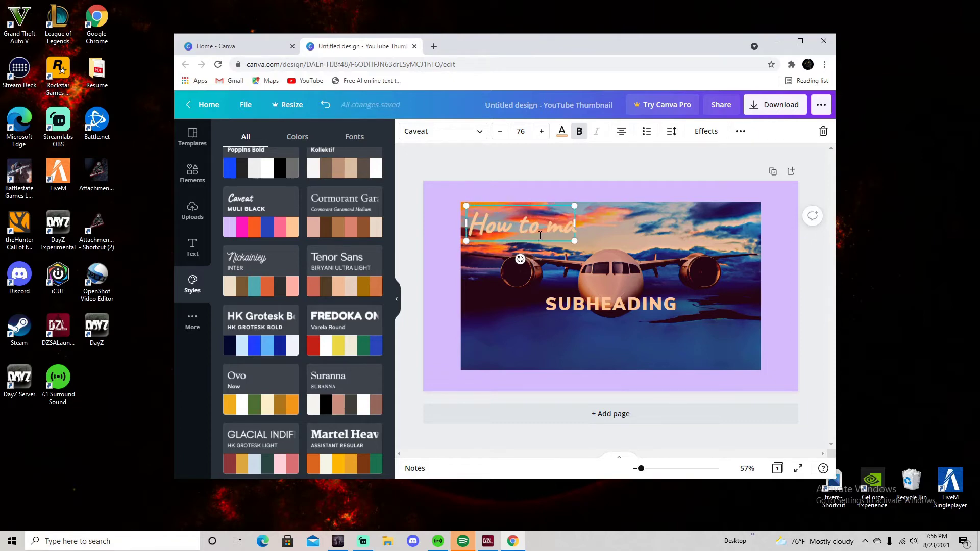
pyautogui.write('k')
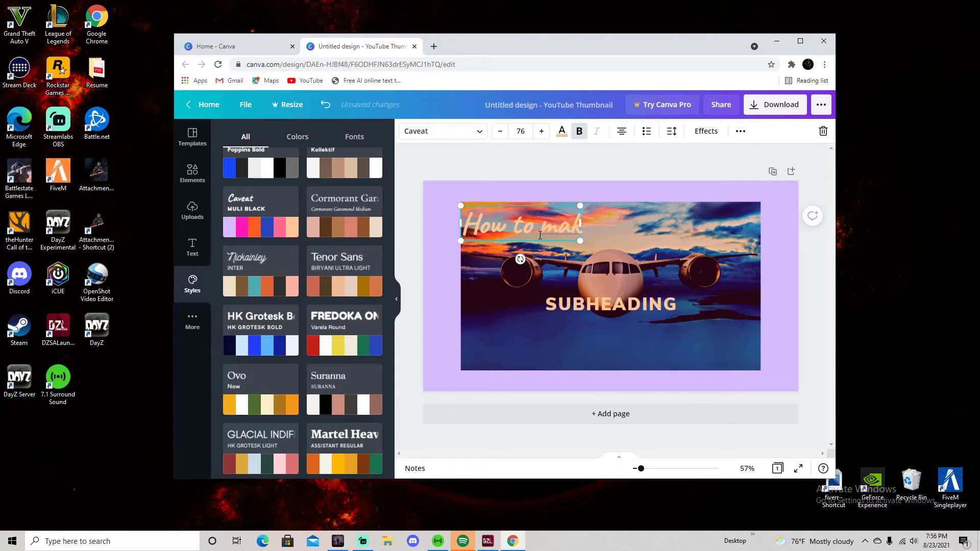
pyautogui.write('e in')
pyautogui.press('BackSpace')
pyautogui.press('BackSpace')
pyautogui.press('BackSpace')
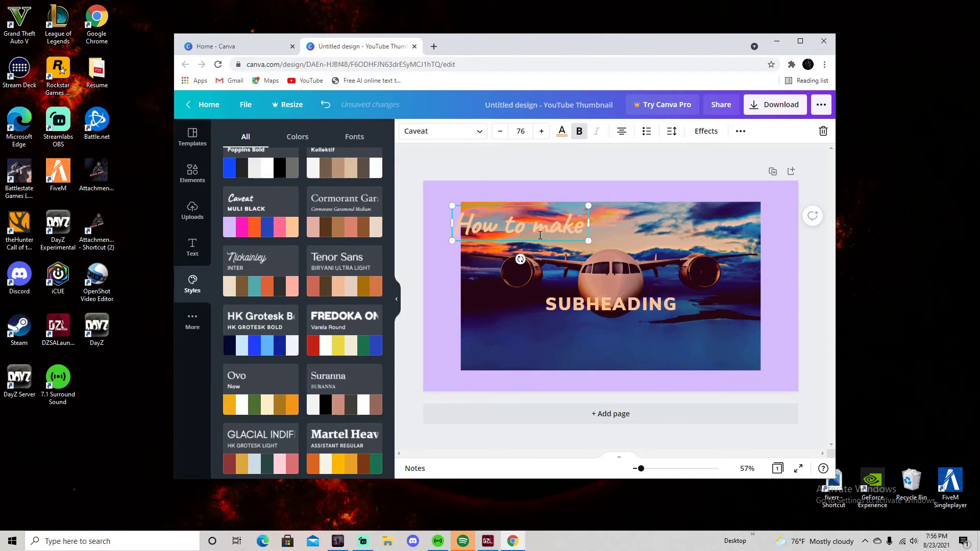
pyautogui.write('bette')
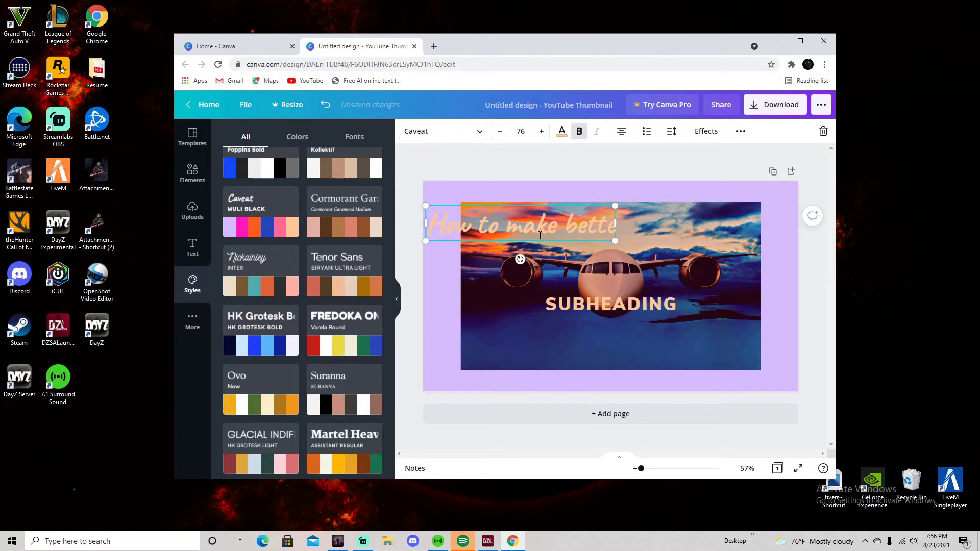
pyautogui.write('r thum')
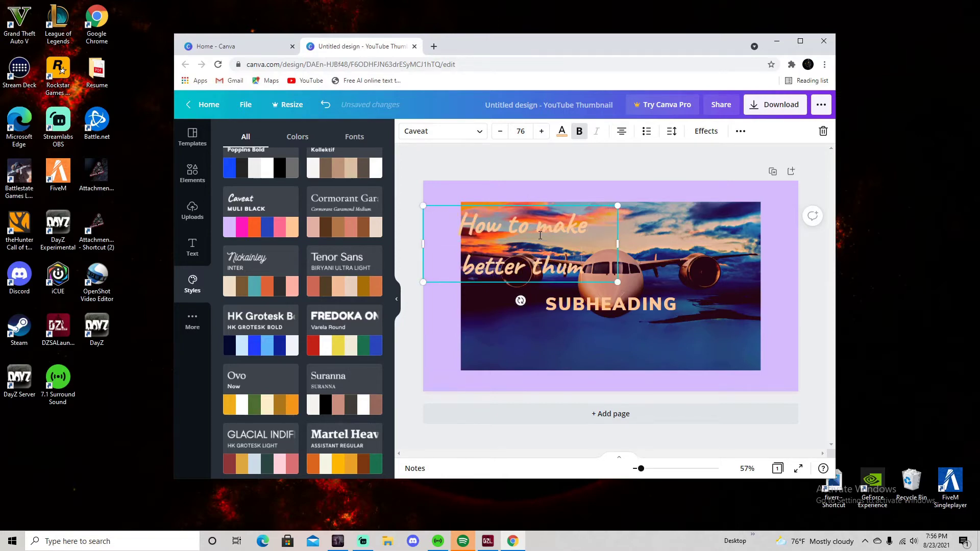
pyautogui.write('bnail')
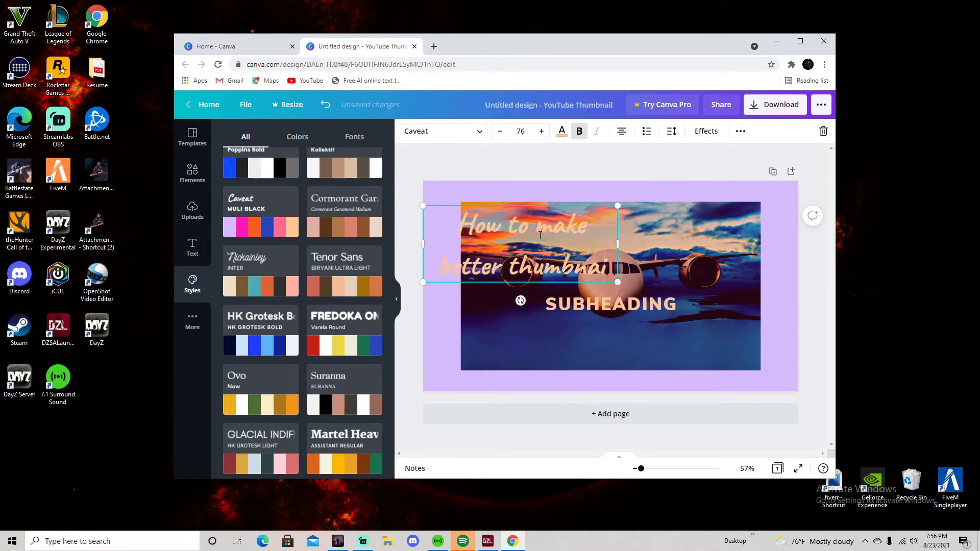
pyautogui.write('s on y')
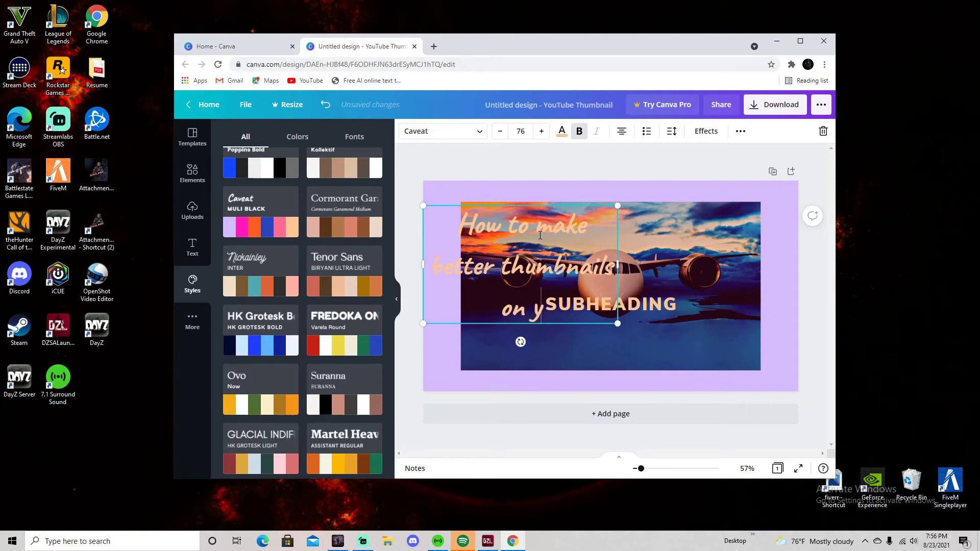
pyautogui.write('outube')
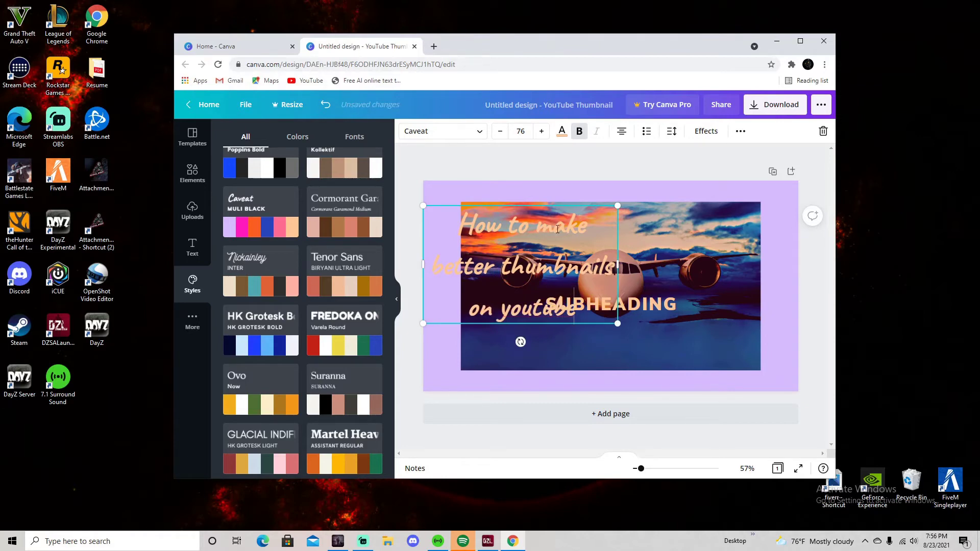
# Delete the SUBHEADING text from the page
pyautogui.click(648, 306)
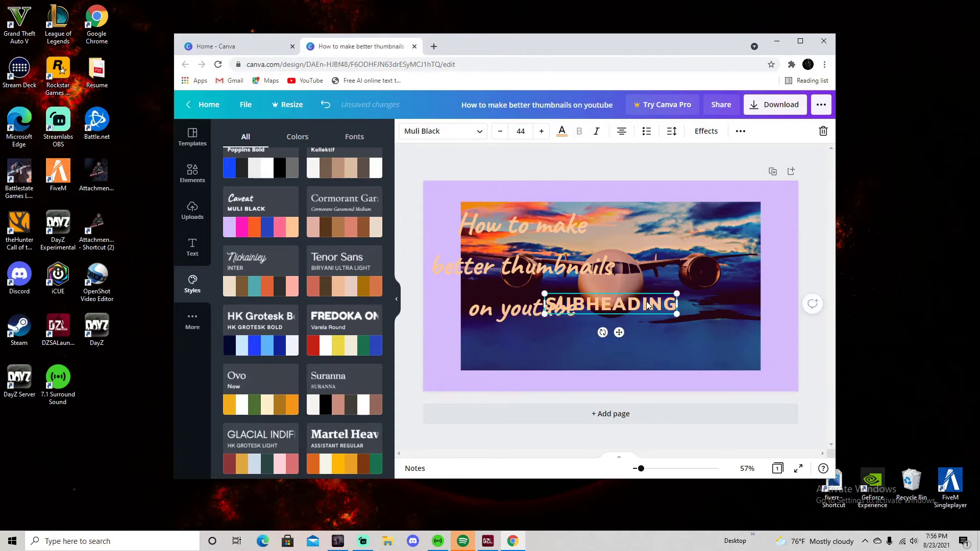
pyautogui.rightClick(647, 305)
pyautogui.click(682, 341)
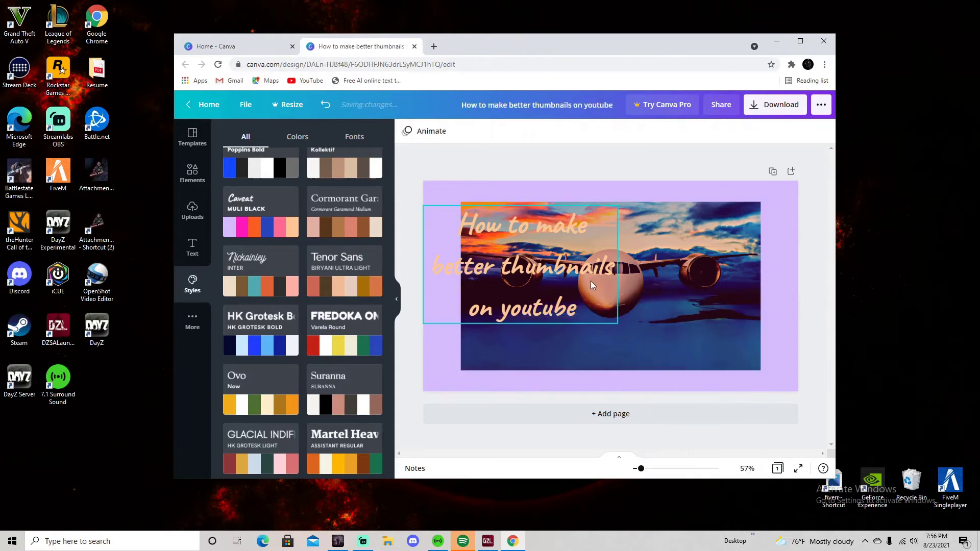
# Widen the heading to fit two lines, then scale it to size 51.9 and place it below the airplane on the photo
pyautogui.click(606, 320)
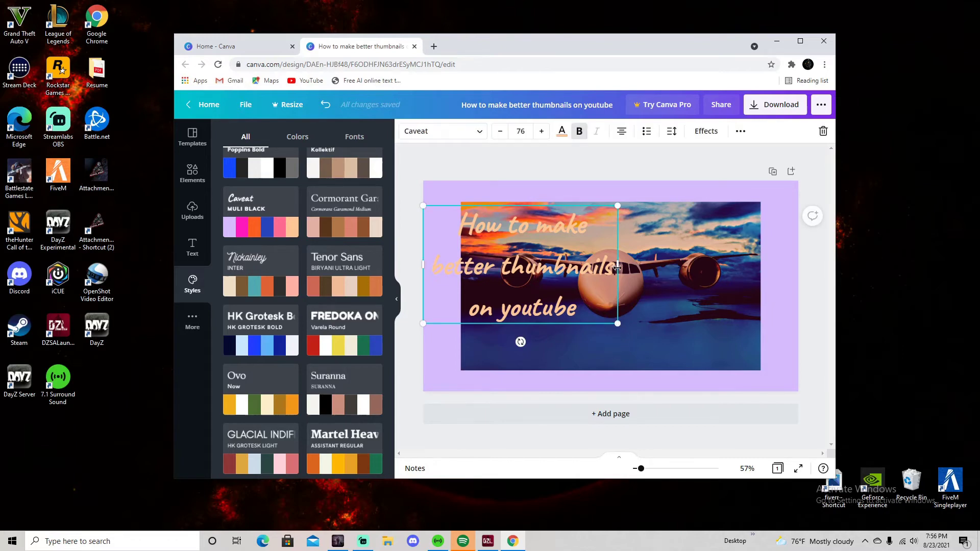
pyautogui.moveTo(616, 265); pyautogui.dragTo(735, 265)
pyautogui.moveTo(647, 252); pyautogui.dragTo(661, 335)
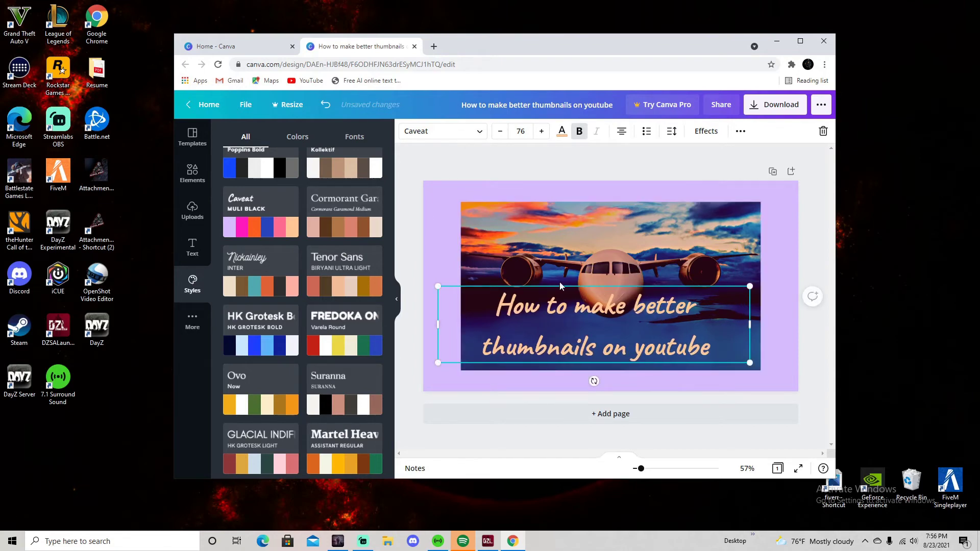
pyautogui.moveTo(439, 286); pyautogui.dragTo(535, 322)
pyautogui.moveTo(620, 342); pyautogui.dragTo(592, 342)
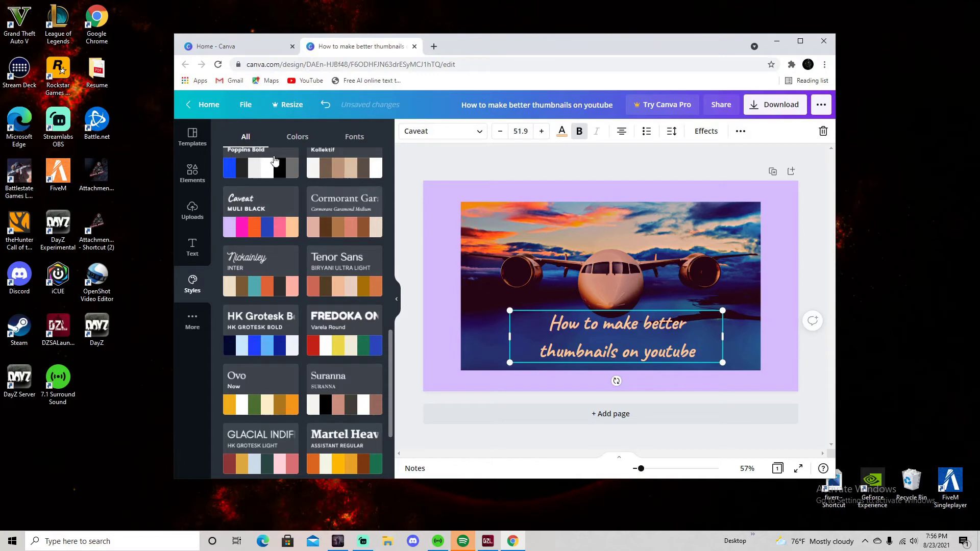
# Try the default grey, black, pink, purple, blue, teal and green colours on the heading text, ending with red
pyautogui.click(600, 327)
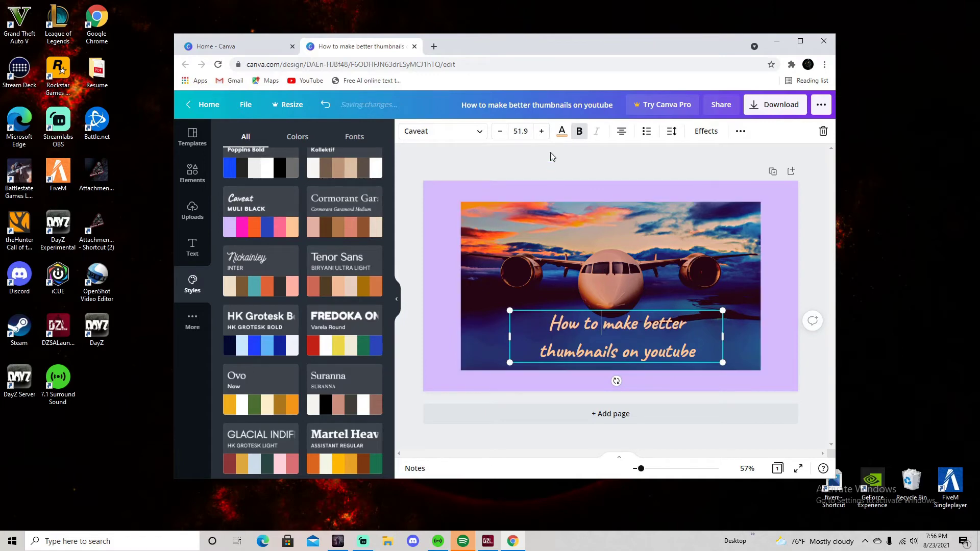
pyautogui.click(561, 131)
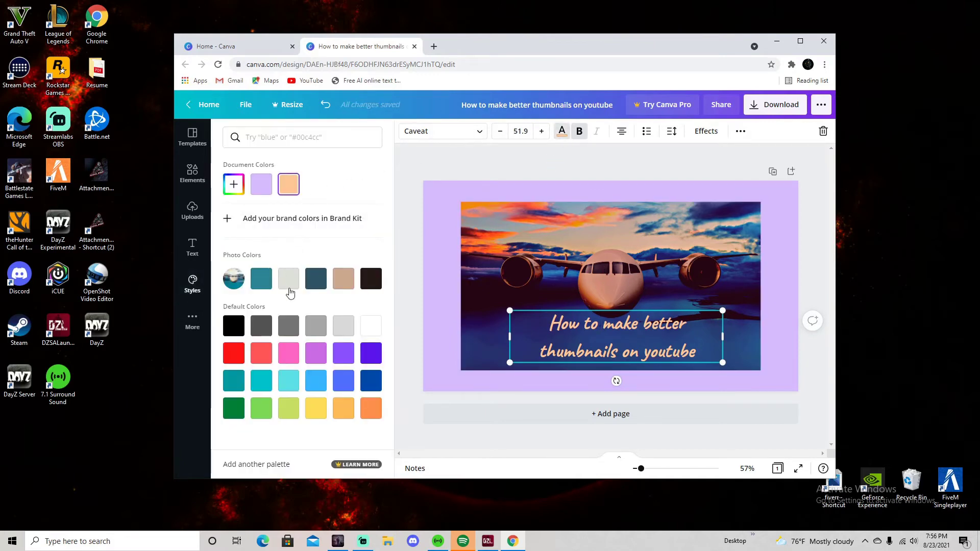
pyautogui.click(371, 326)
pyautogui.click(344, 326)
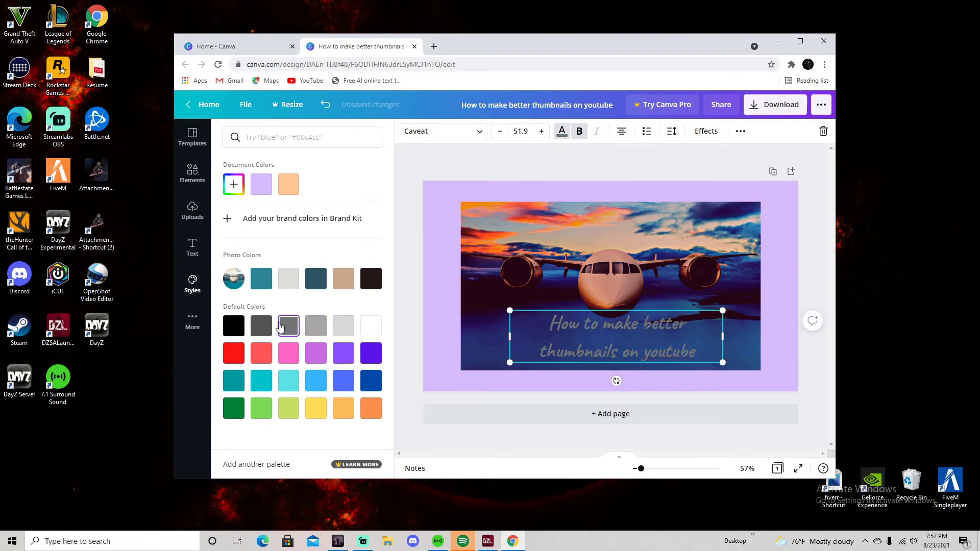
pyautogui.click(233, 327)
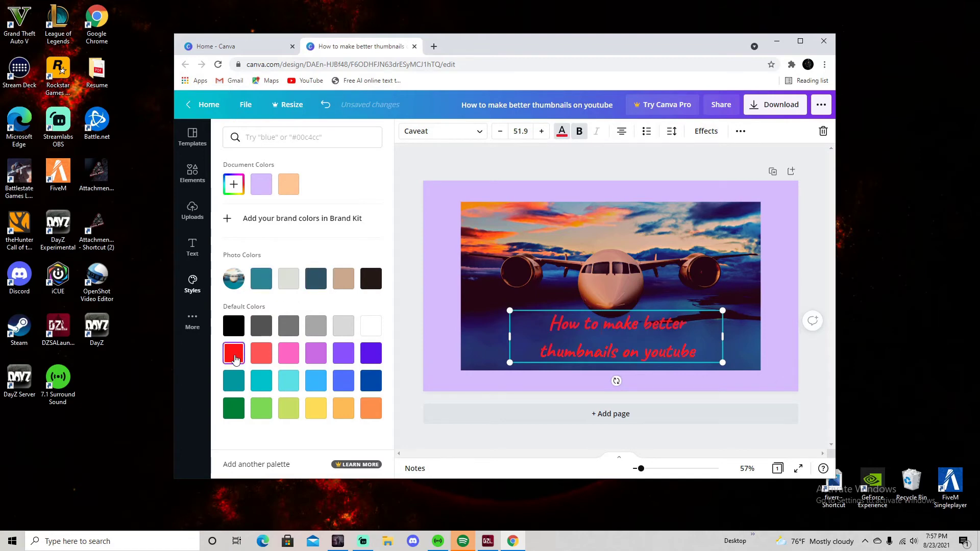
pyautogui.click(263, 353)
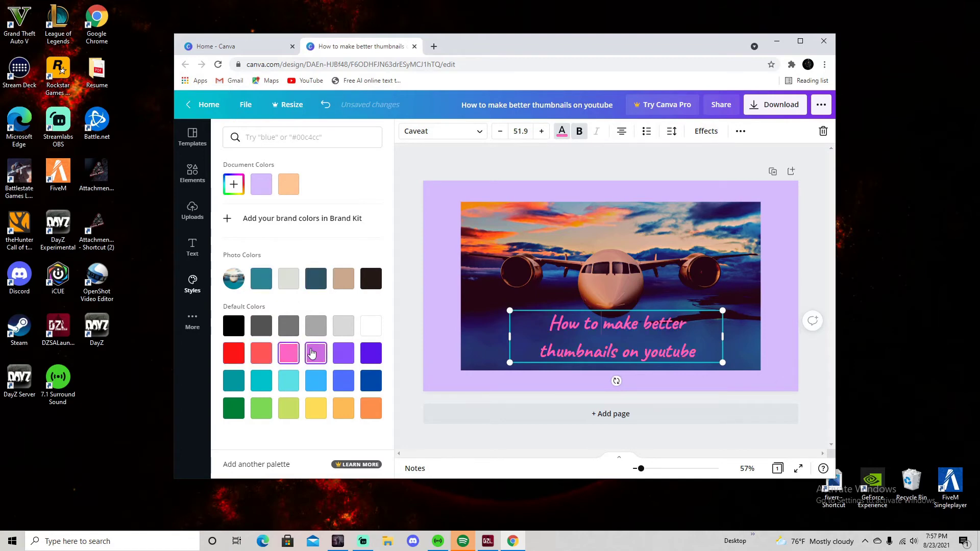
pyautogui.click(354, 355)
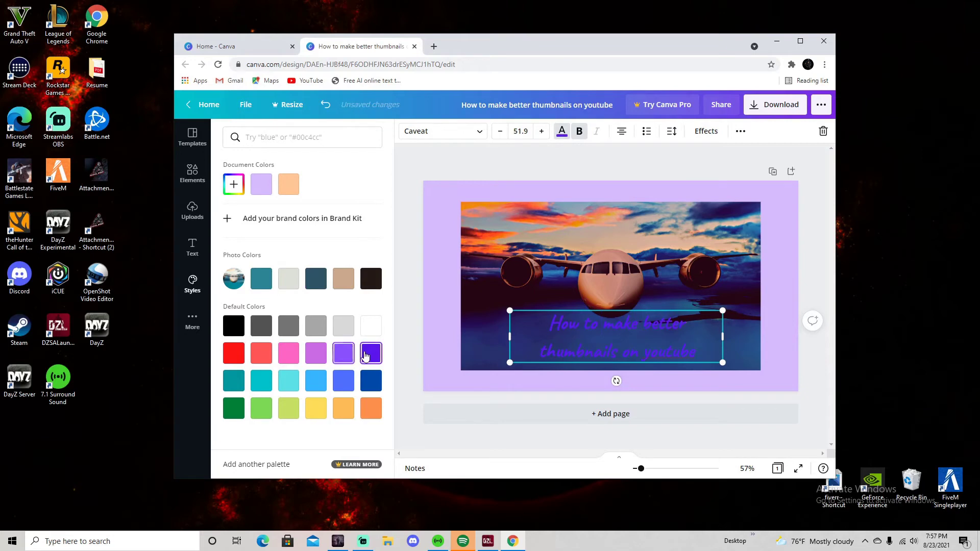
pyautogui.click(371, 381)
pyautogui.click(344, 389)
pyautogui.click(316, 388)
pyautogui.click(290, 386)
pyautogui.click(263, 381)
pyautogui.click(236, 383)
pyautogui.click(241, 407)
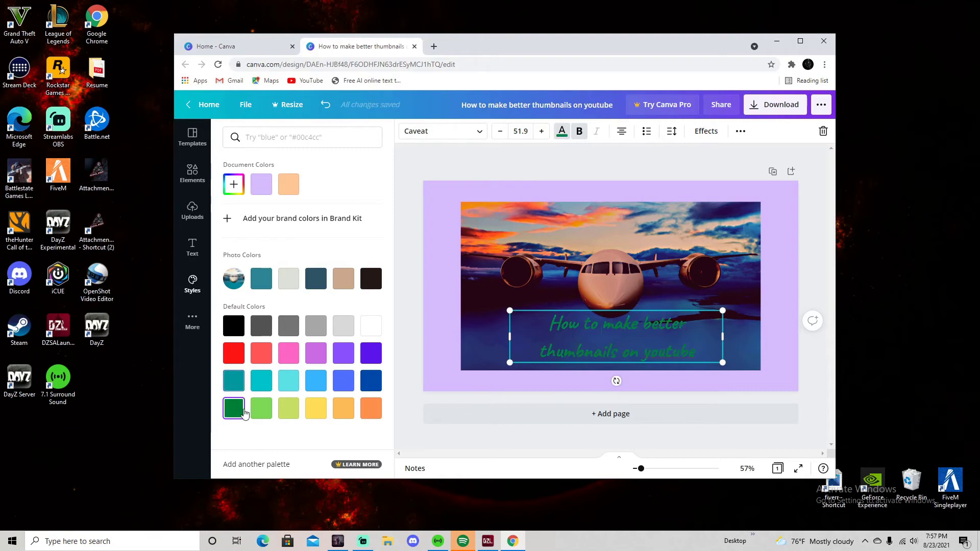
pyautogui.click(261, 408)
pyautogui.click(288, 409)
pyautogui.click(262, 410)
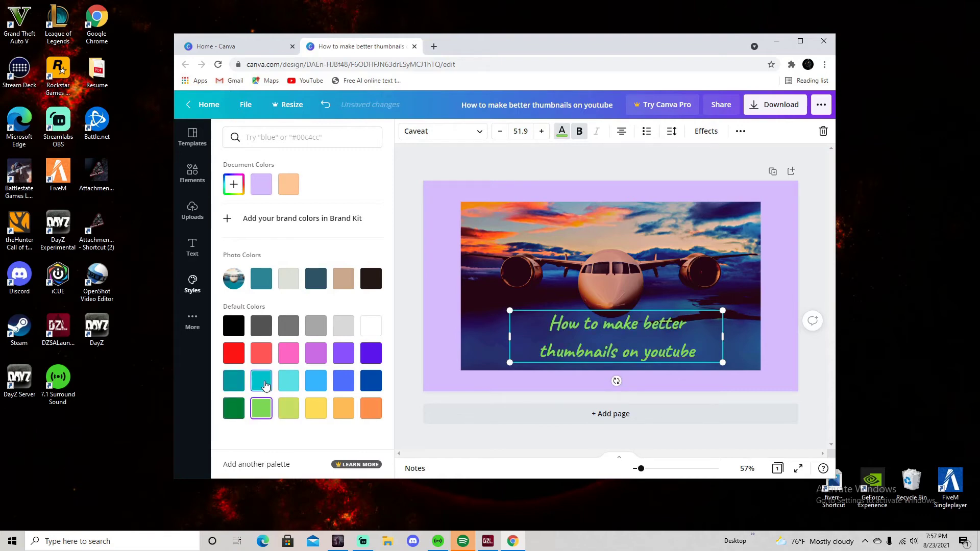
pyautogui.click(235, 361)
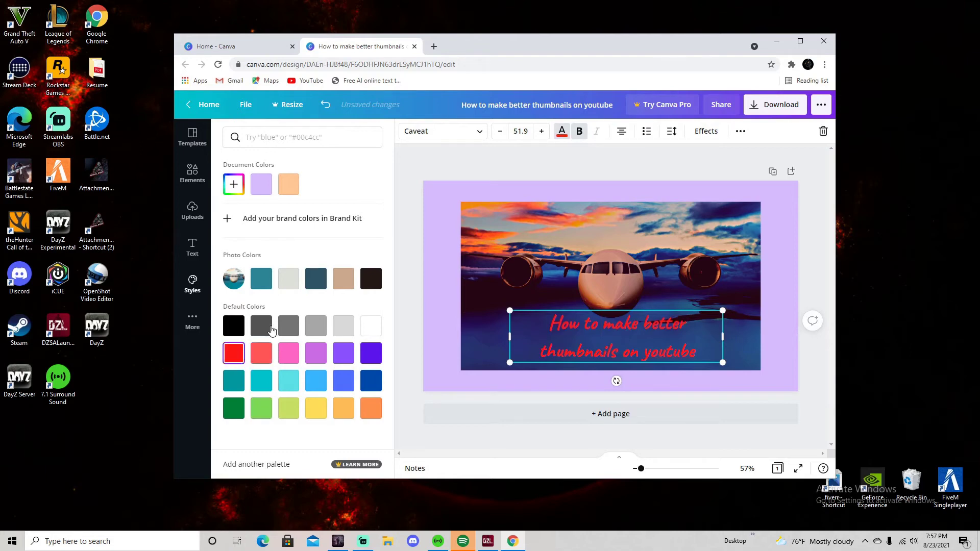
# Shuffle the Caveat / Muli Black style to give the page a magenta background with peach heading text, and deselect
pyautogui.click(549, 223)
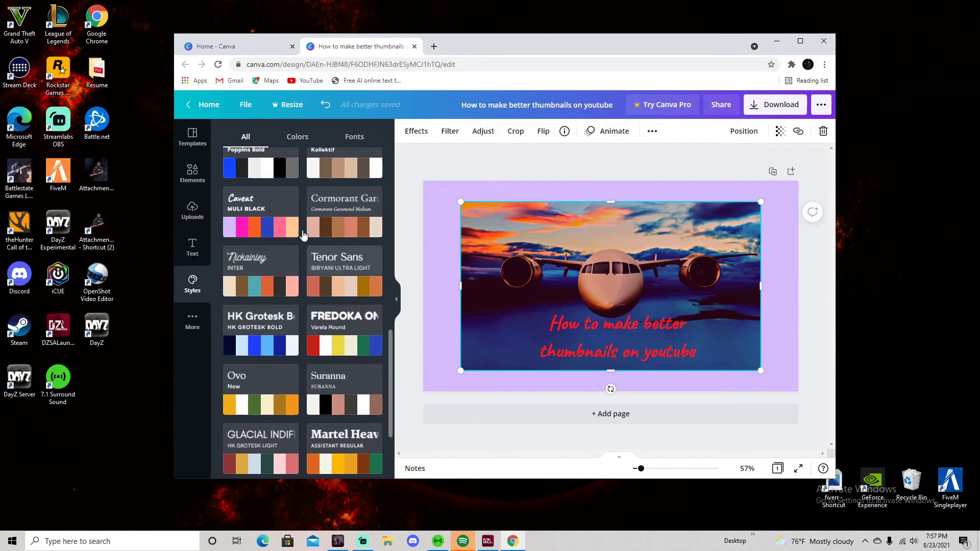
pyautogui.click(303, 234)
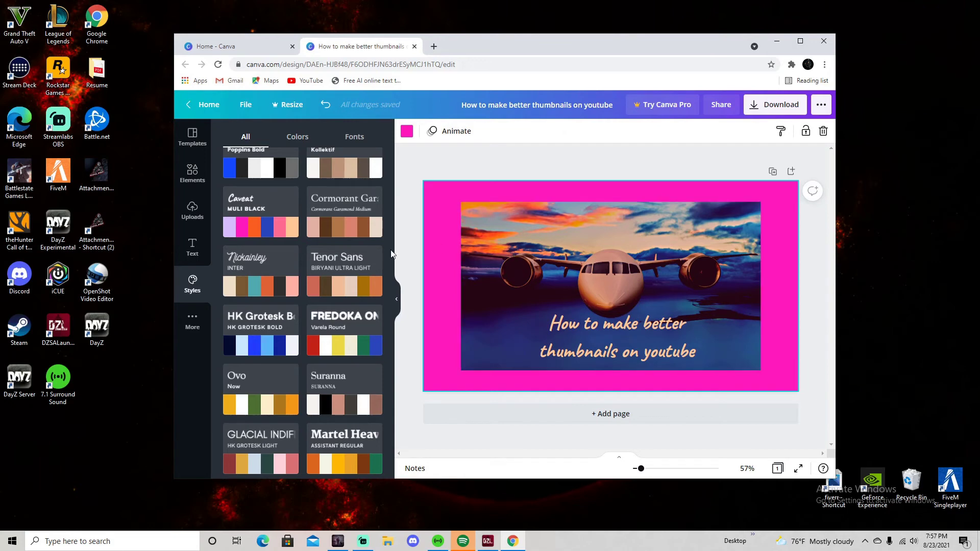
pyautogui.click(472, 150)
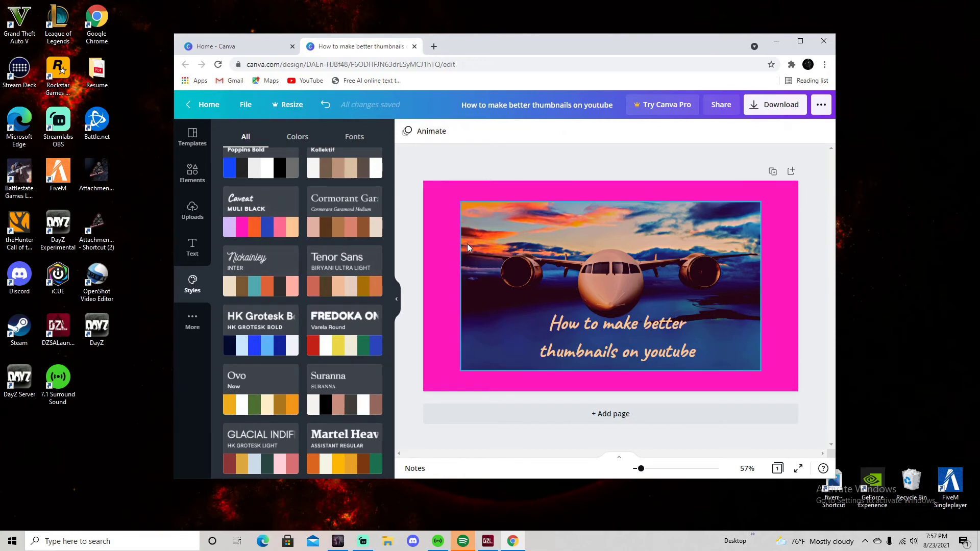
# Add the recently used Title / HEADING text combination over the upper part of the photo and delete its HEADING line
pyautogui.click(192, 247)
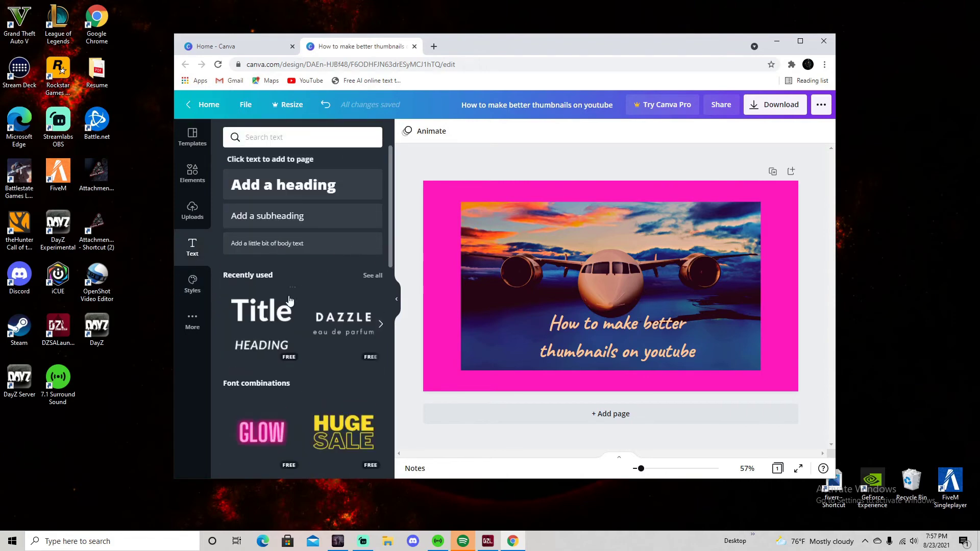
pyautogui.scroll(-1, 377, 318)
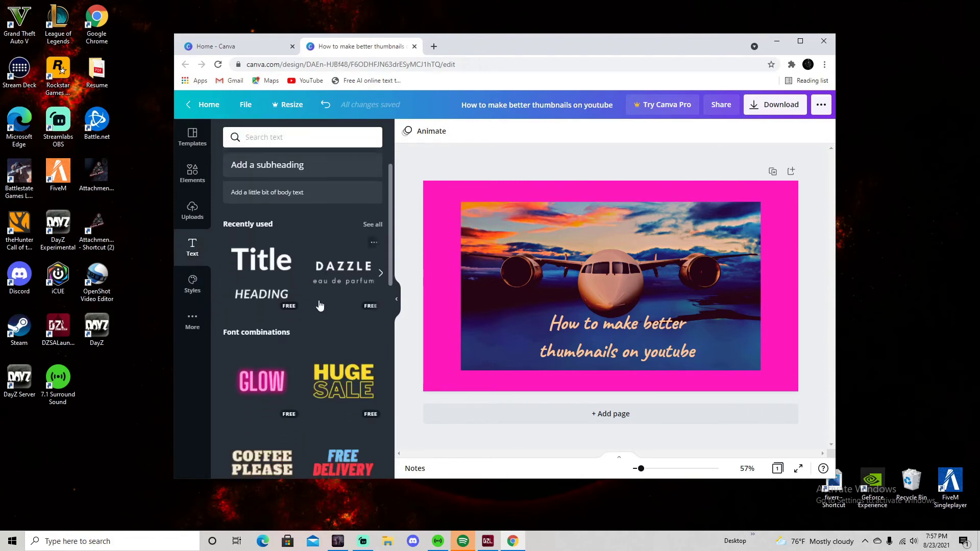
pyautogui.click(286, 271)
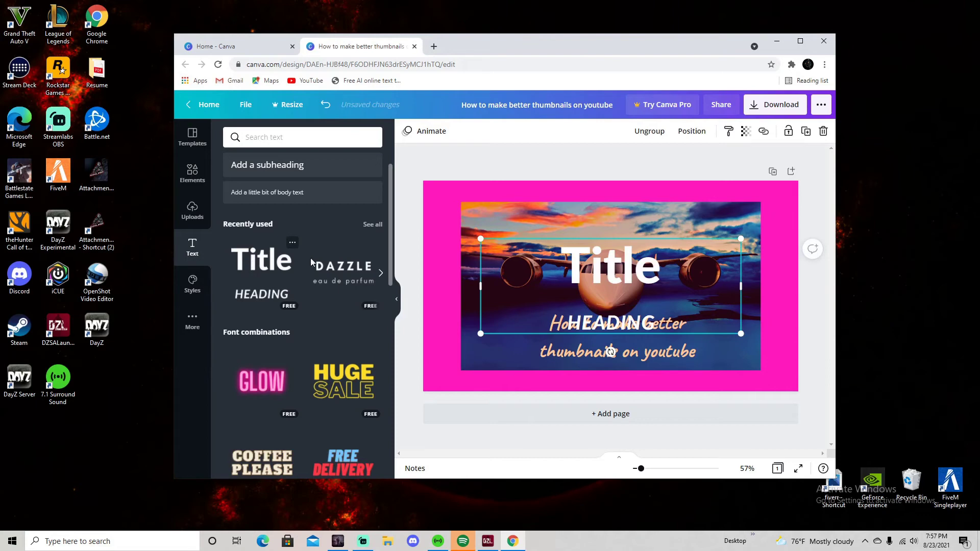
pyautogui.moveTo(618, 283); pyautogui.dragTo(599, 252)
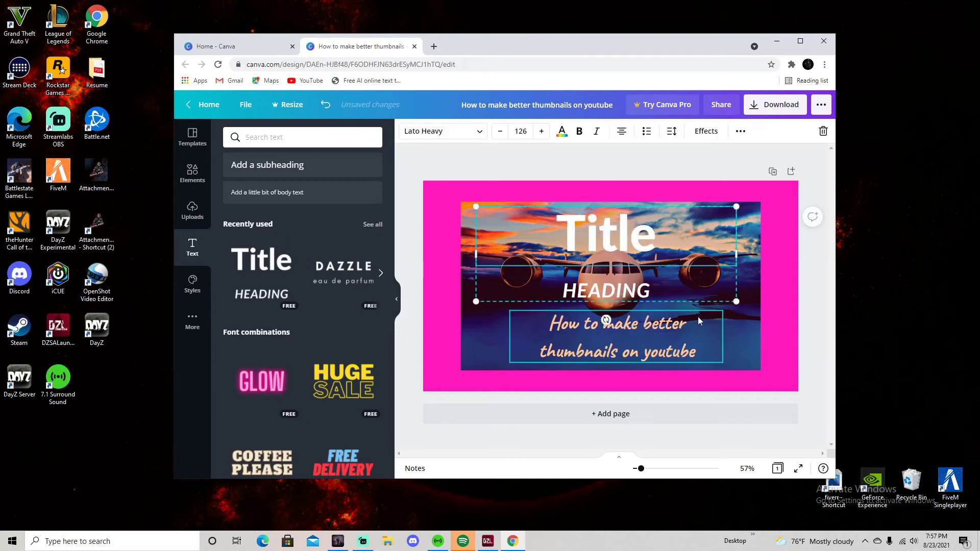
pyautogui.click(621, 292)
pyautogui.rightClick(620, 291)
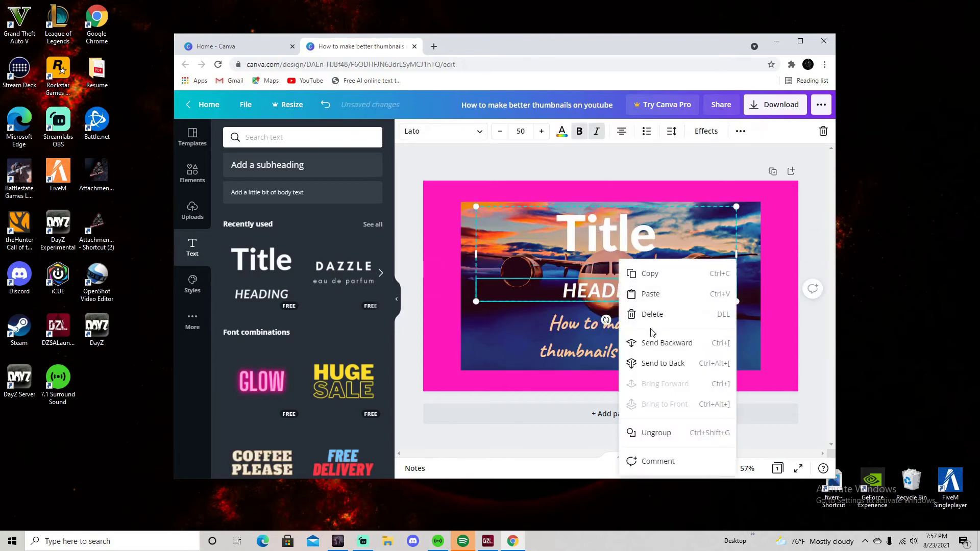
pyautogui.click(653, 314)
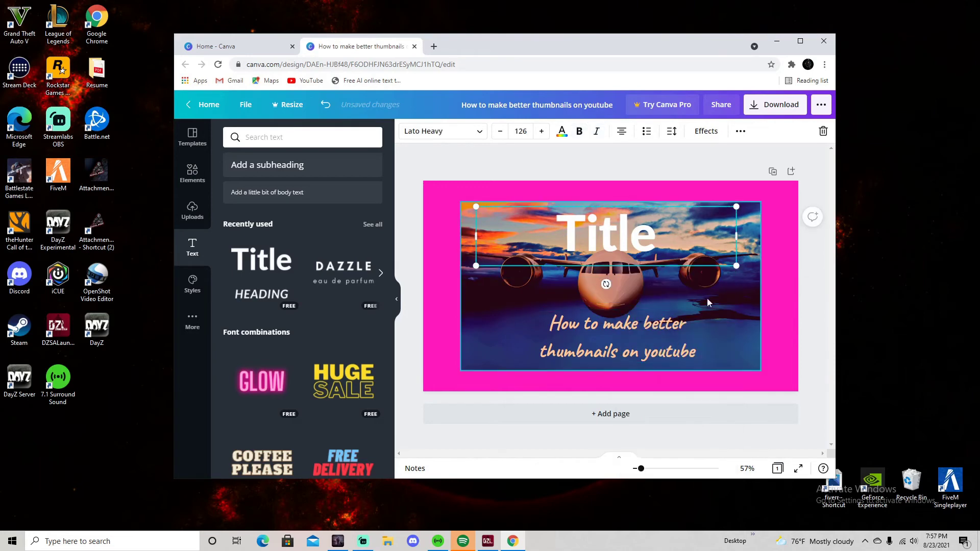
# Scale the title text down to size 65.3 and replace its wording with "Try out canva for free"
pyautogui.moveTo(736, 267); pyautogui.dragTo(632, 229)
pyautogui.doubleClick(632, 230)
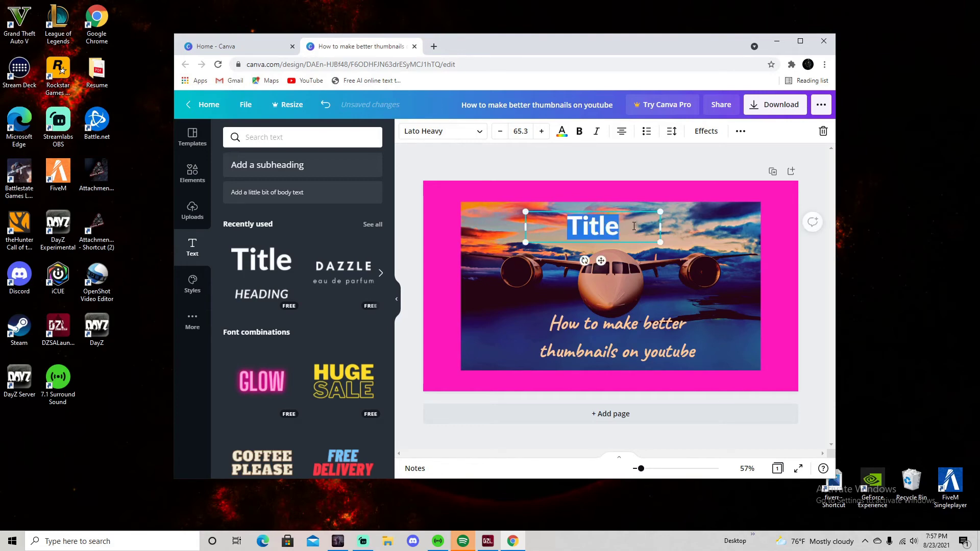
pyautogui.write('Tr')
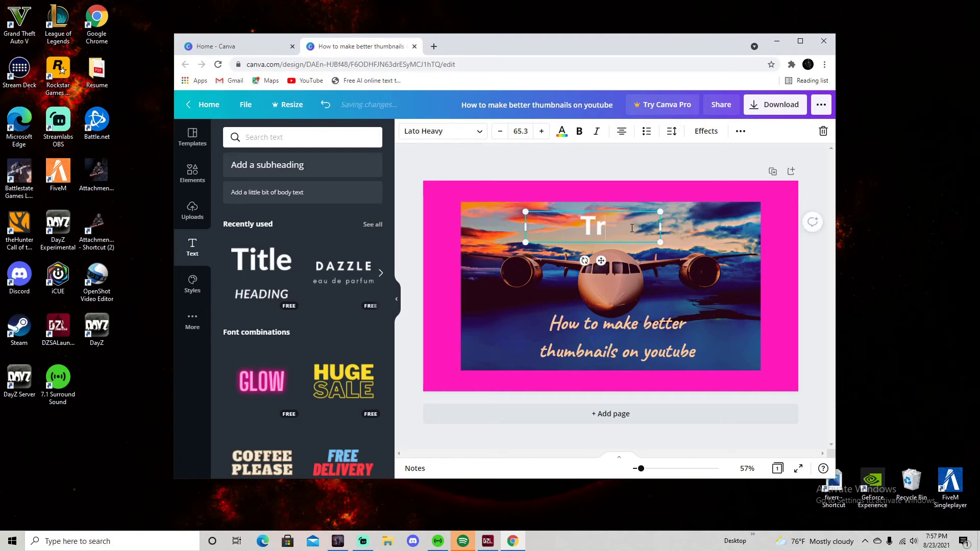
pyautogui.write('y out')
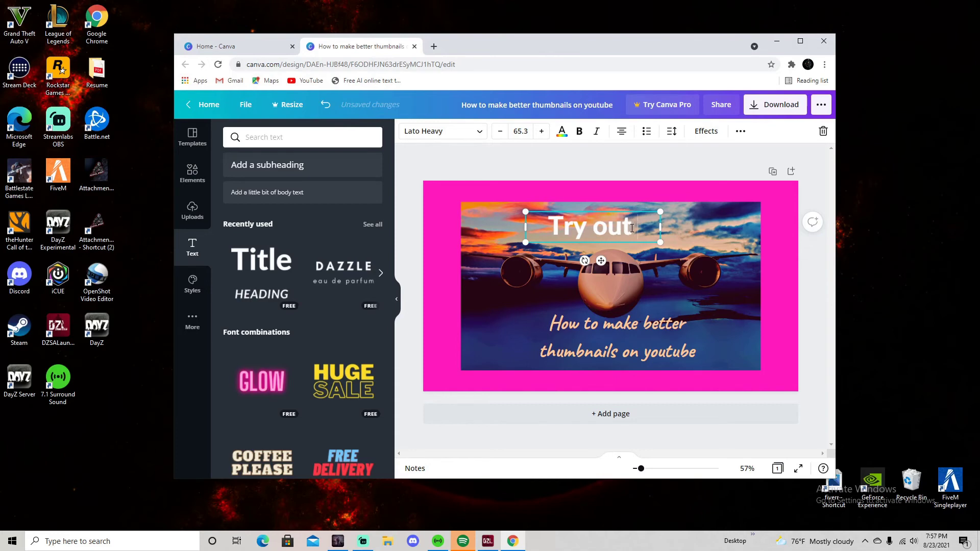
pyautogui.write(' canva')
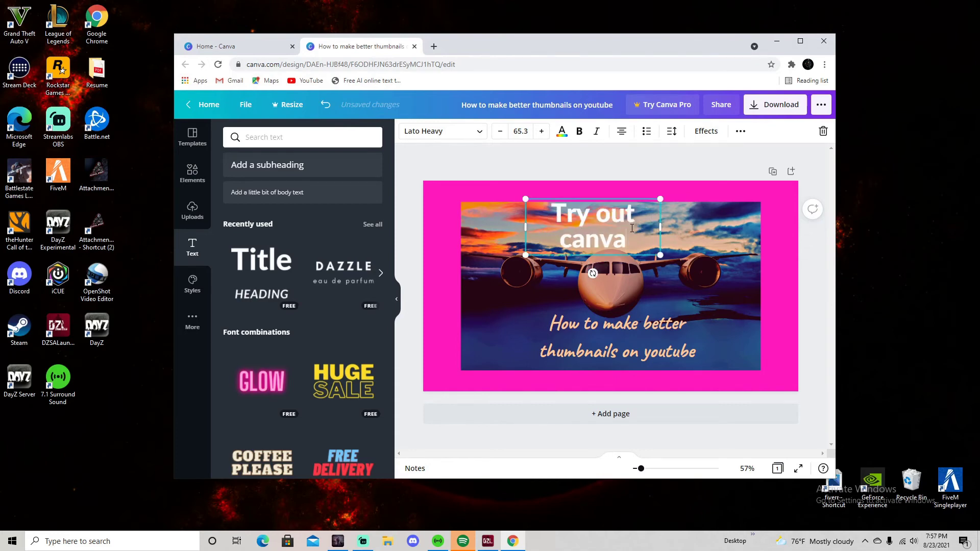
pyautogui.write(' for free')
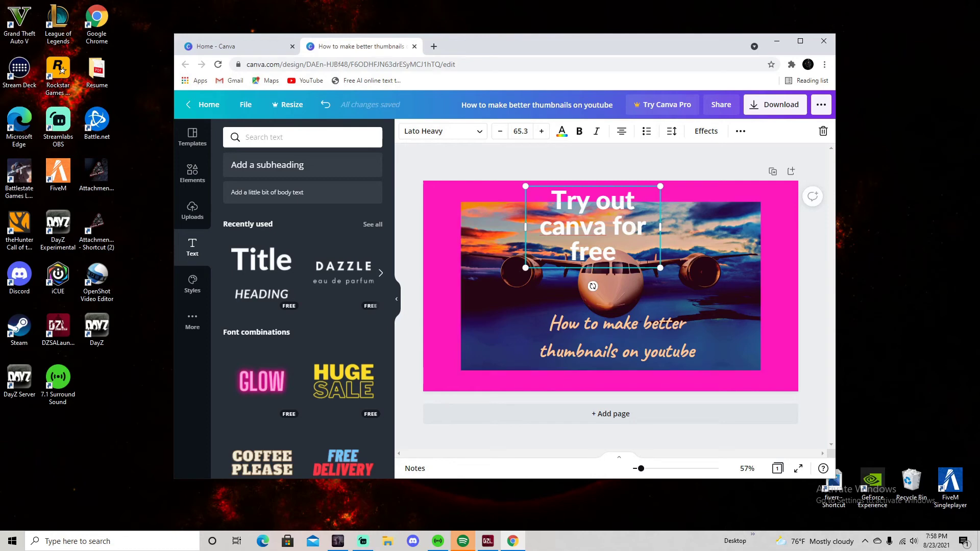
# Widen the title's text box on both sides to fit one line across the photo, and nudge it slightly up
pyautogui.moveTo(662, 227); pyautogui.dragTo(758, 233)
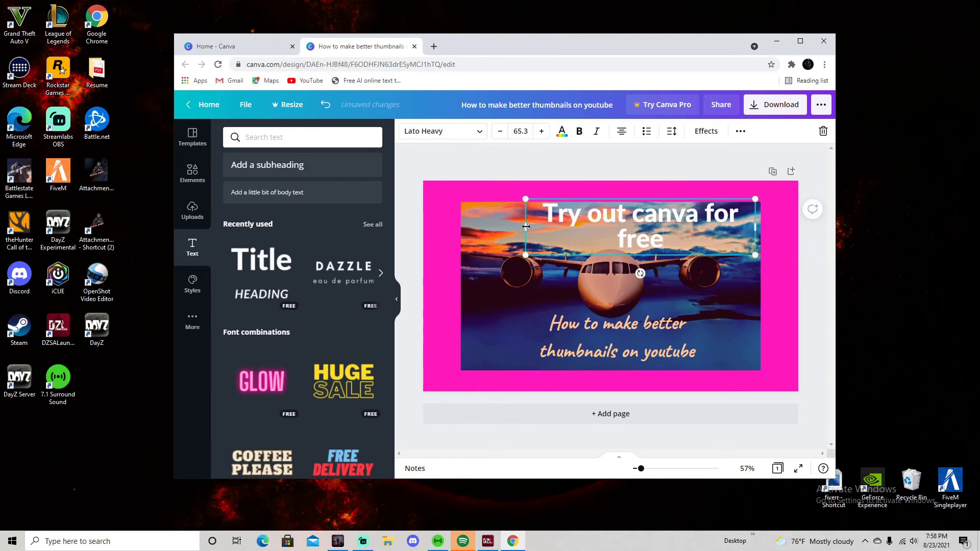
pyautogui.moveTo(525, 226); pyautogui.dragTo(462, 231)
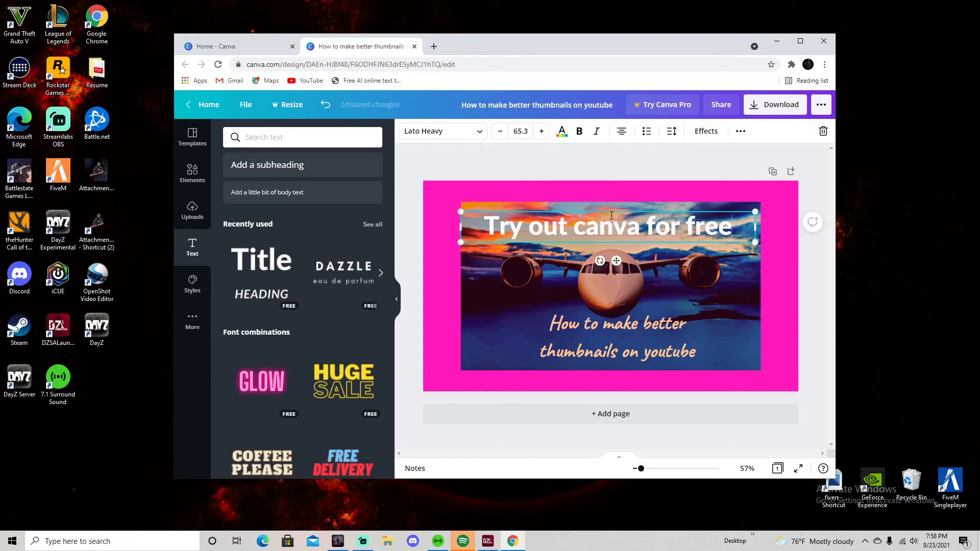
pyautogui.click(611, 213)
pyautogui.click(620, 219)
pyautogui.moveTo(620, 219); pyautogui.dragTo(620, 216)
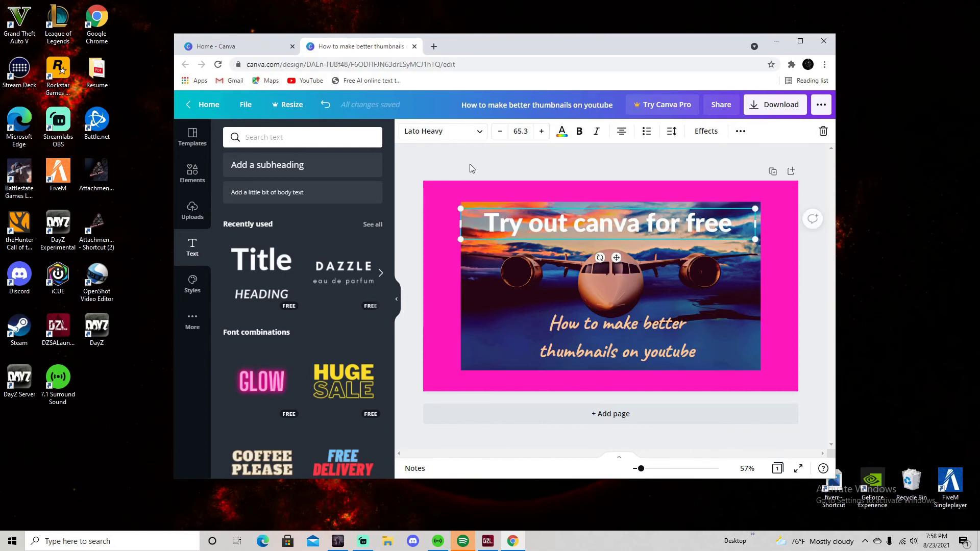
# Try teal, grey, dark blue, yellow, green and orange colours on the "Try out canva for free" text, ending with white
pyautogui.click(562, 132)
pyautogui.click(244, 379)
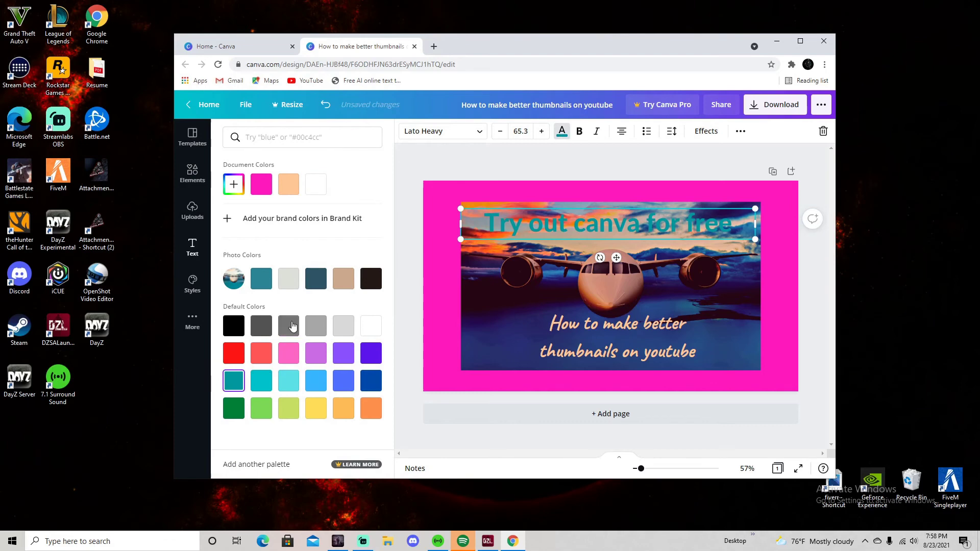
pyautogui.click(235, 329)
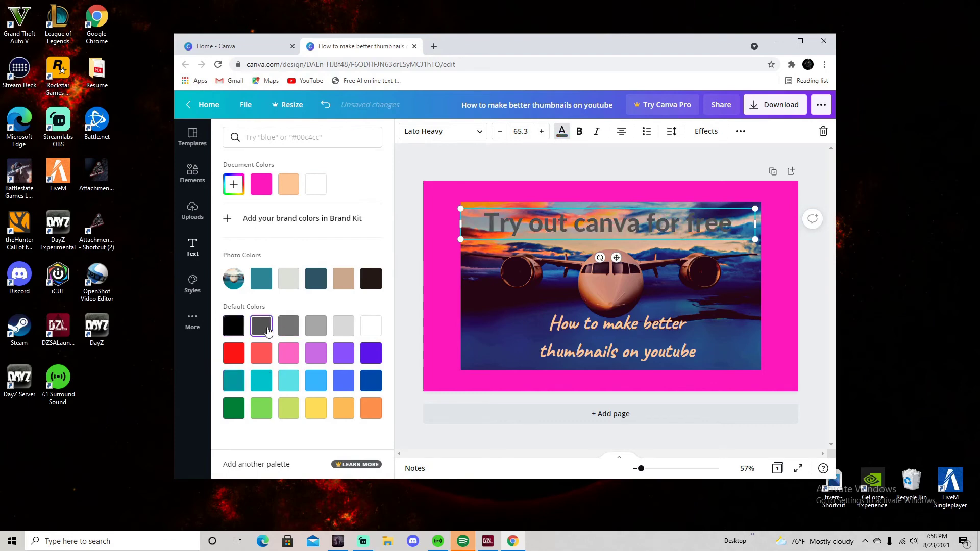
pyautogui.click(266, 282)
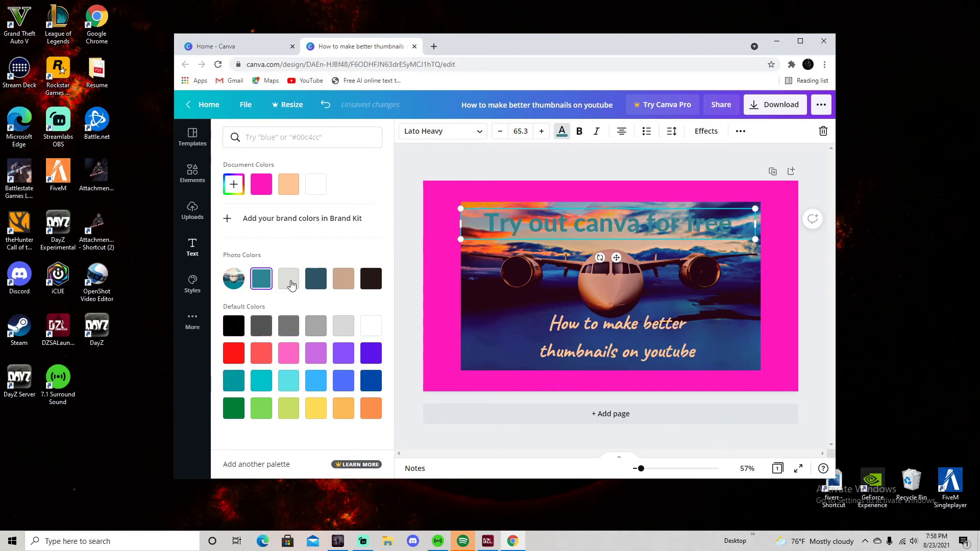
pyautogui.click(289, 284)
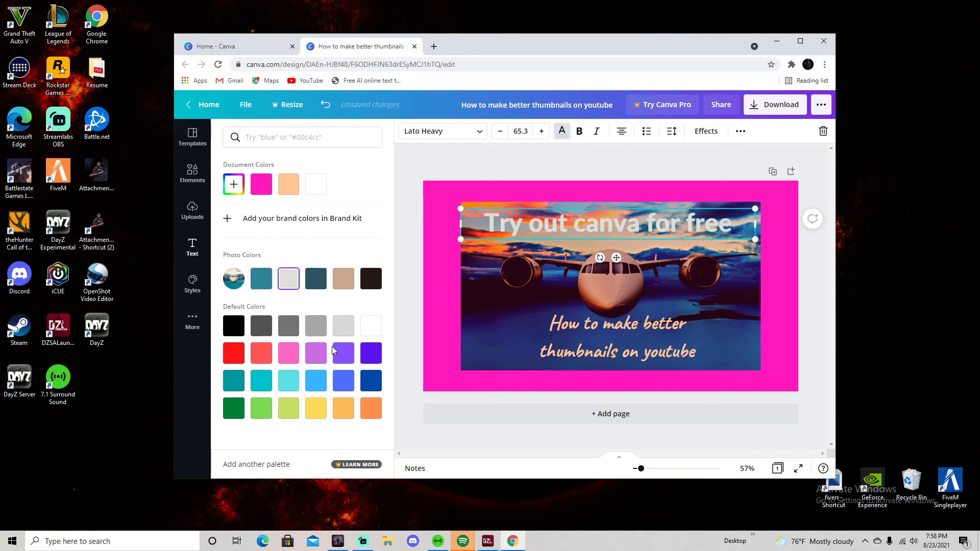
pyautogui.click(372, 327)
pyautogui.click(371, 381)
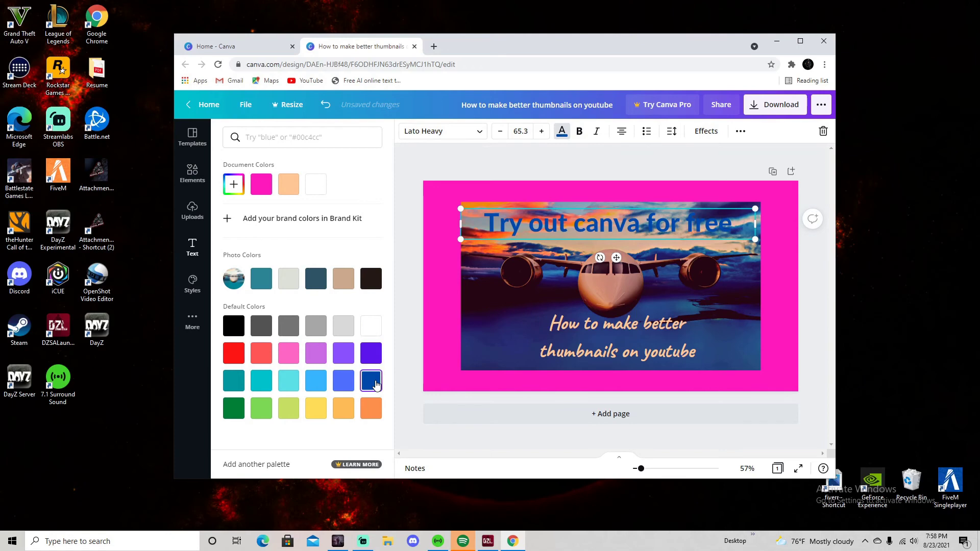
pyautogui.click(315, 410)
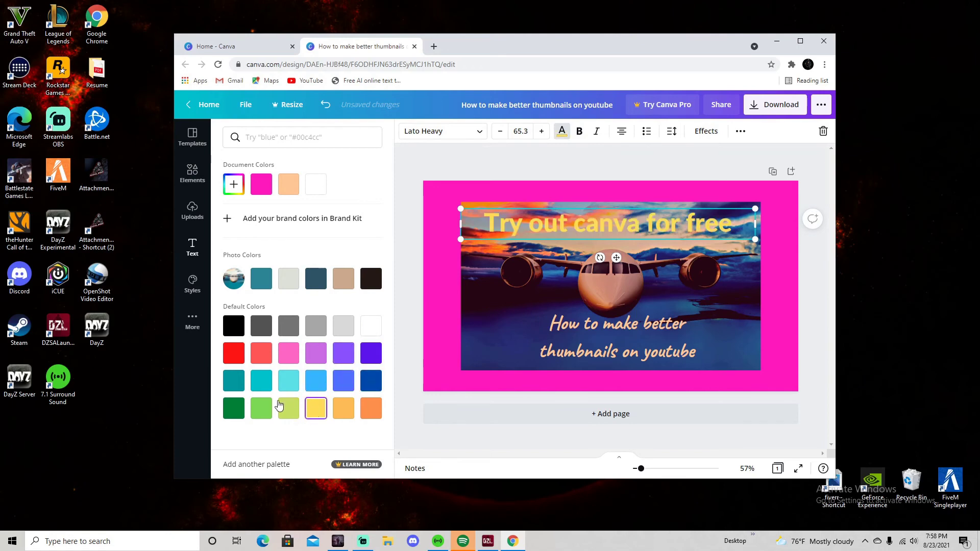
pyautogui.click(266, 413)
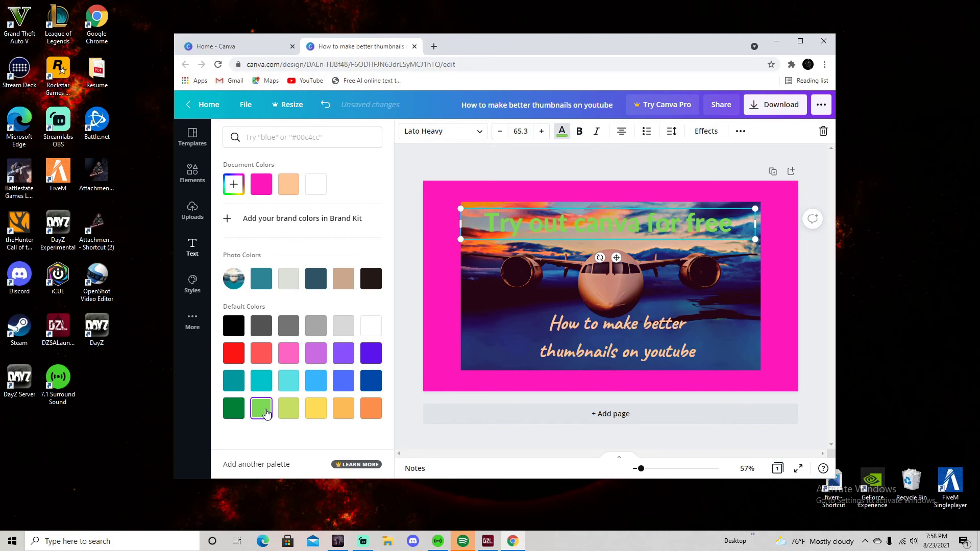
pyautogui.click(234, 416)
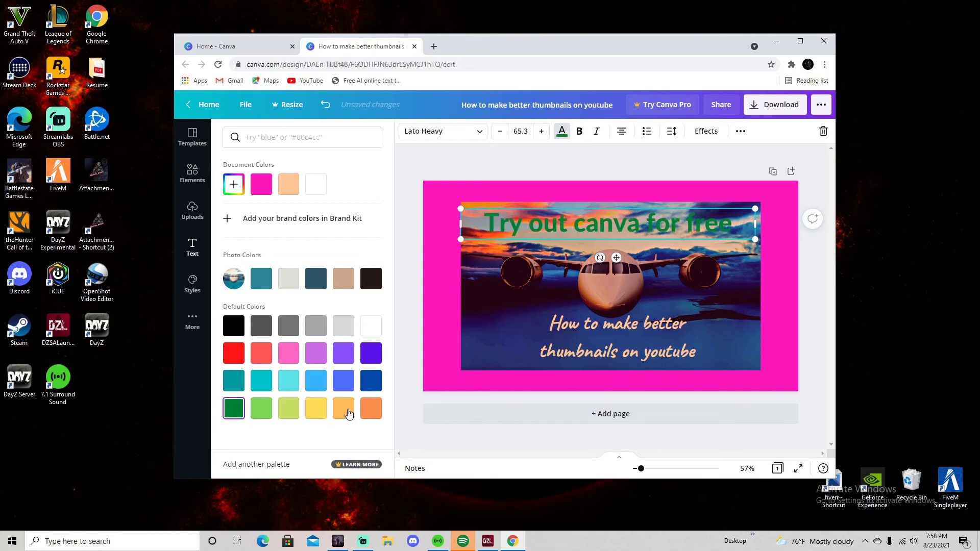
pyautogui.click(370, 412)
pyautogui.click(371, 325)
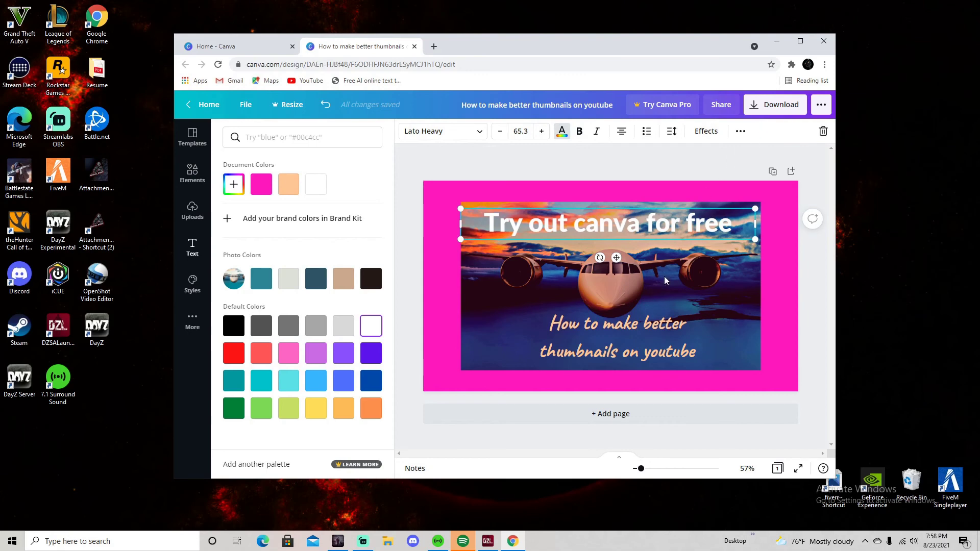
# Download the thumbnail design as a PNG and dismiss the download confirmation
pyautogui.moveTo(640, 473); pyautogui.dragTo(629, 473)
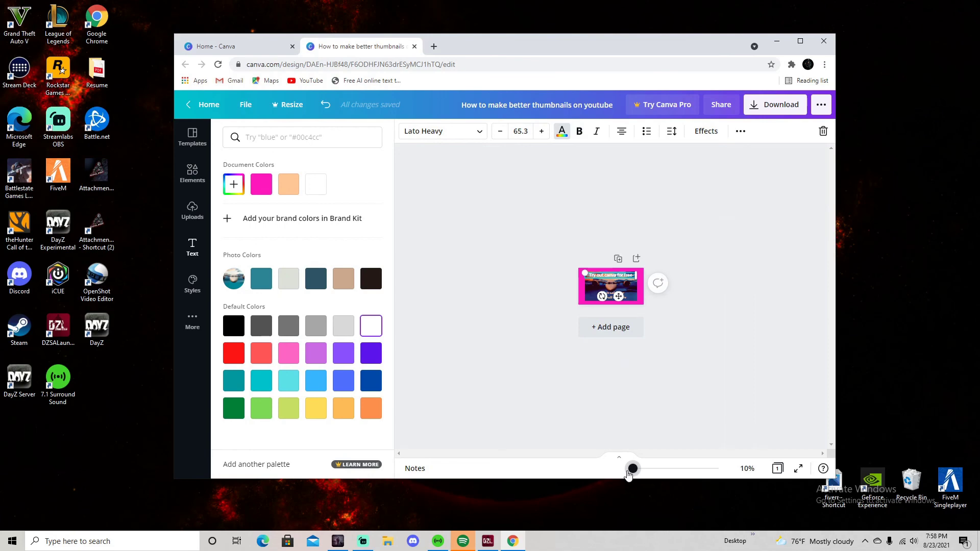
pyautogui.moveTo(632, 473); pyautogui.dragTo(638, 468)
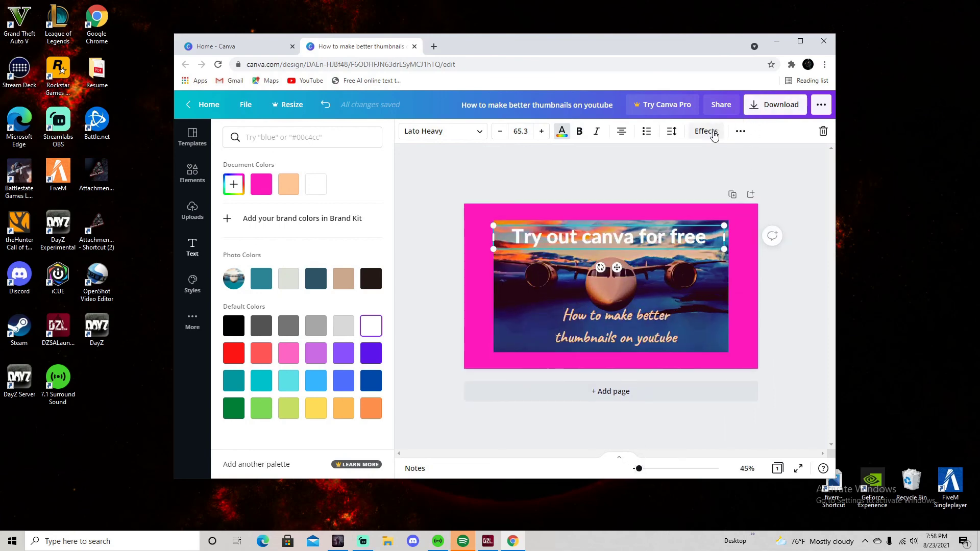
pyautogui.click(765, 110)
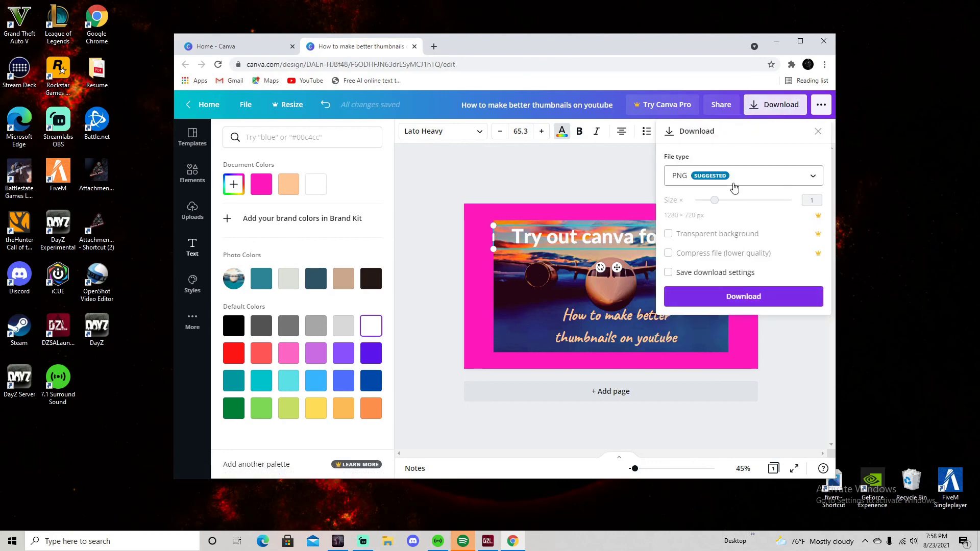
pyautogui.click(721, 295)
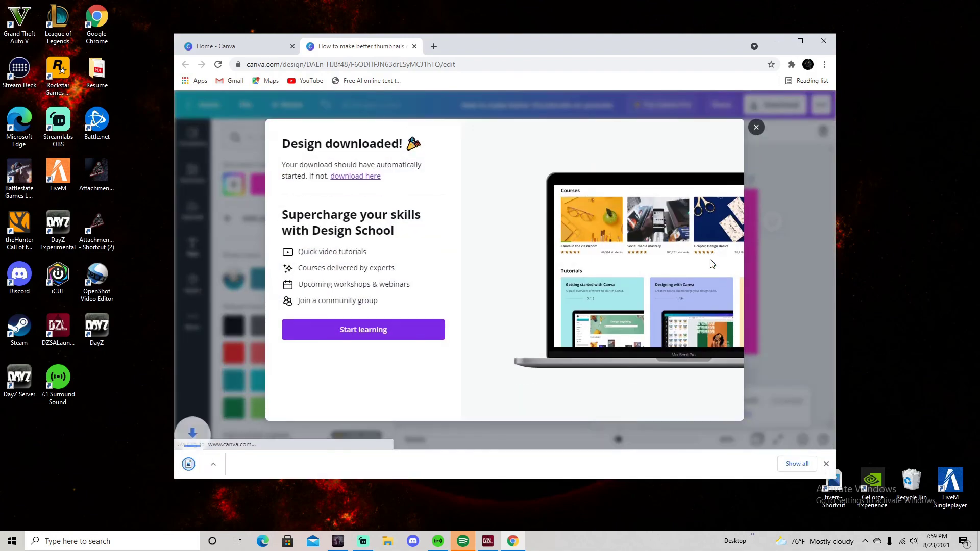
pyautogui.click(756, 128)
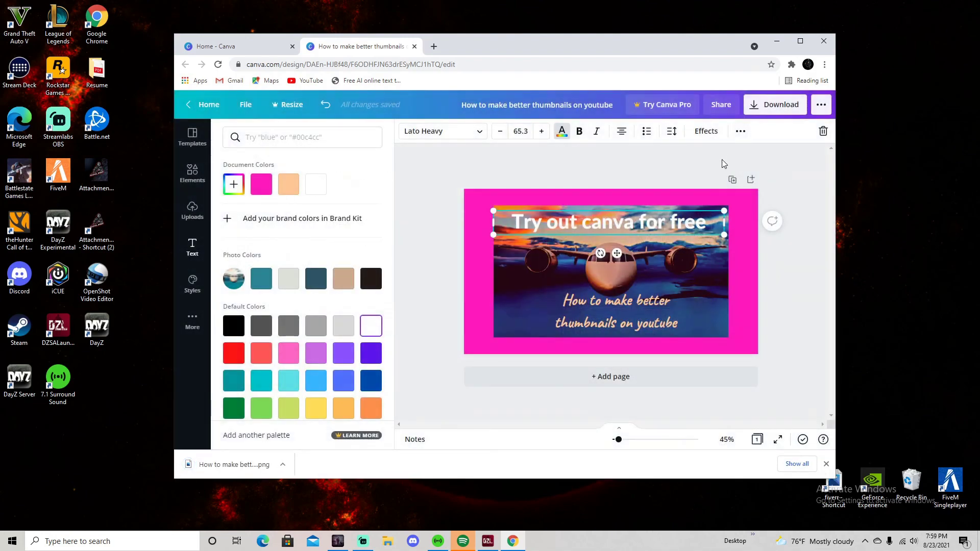